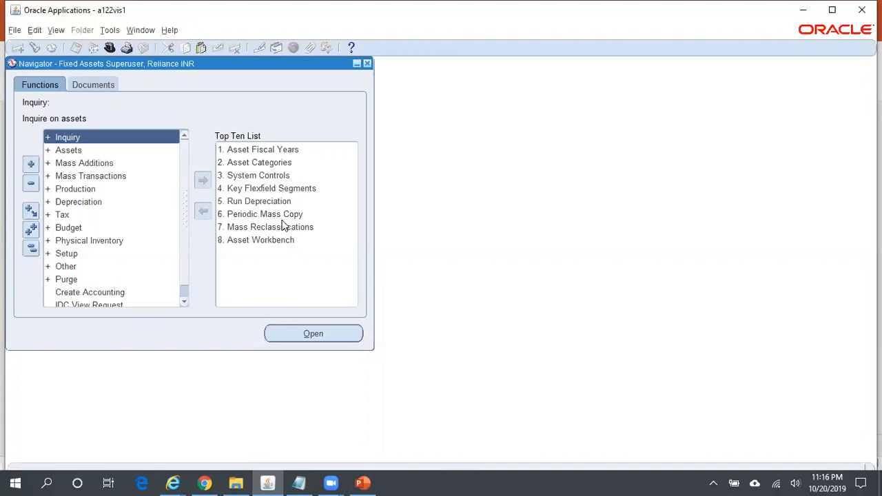
Step: Open the Asset Workbench and find the assets in the book matching REL%CORP%
double_click(94, 150)
left_click(110, 163)
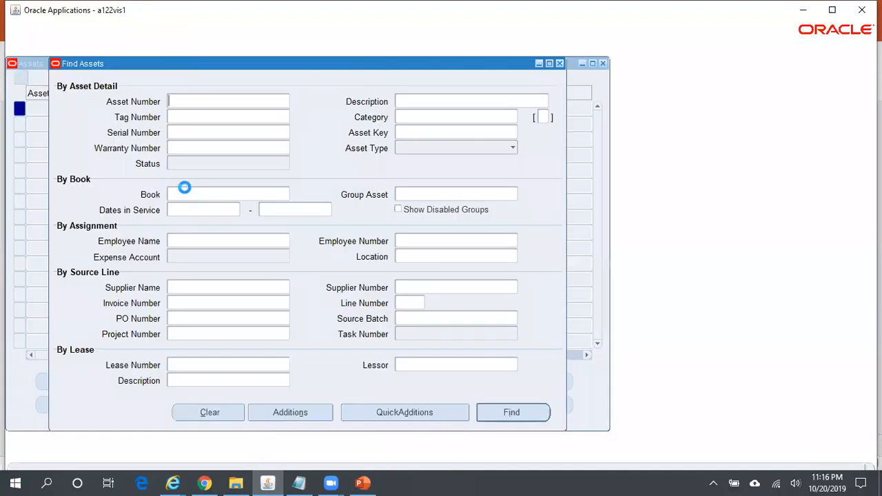
left_click(198, 191)
type("REL%C")
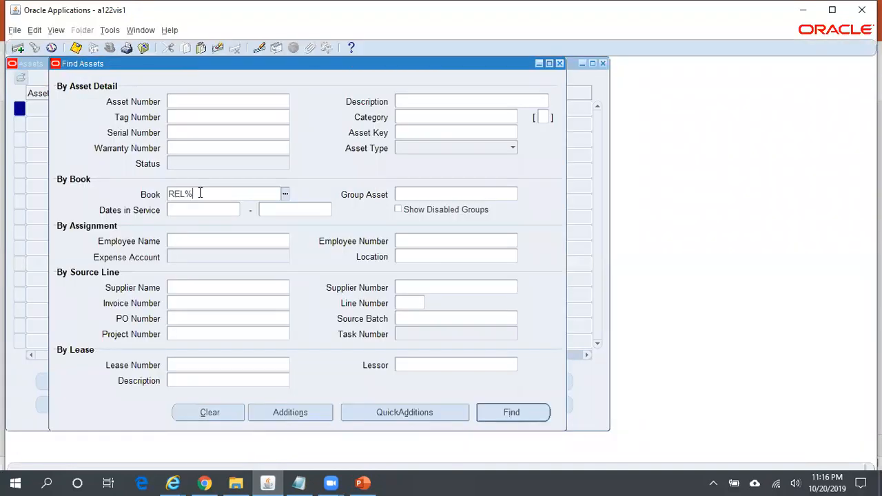
type("ORP%")
key("Tab")
key("Return")
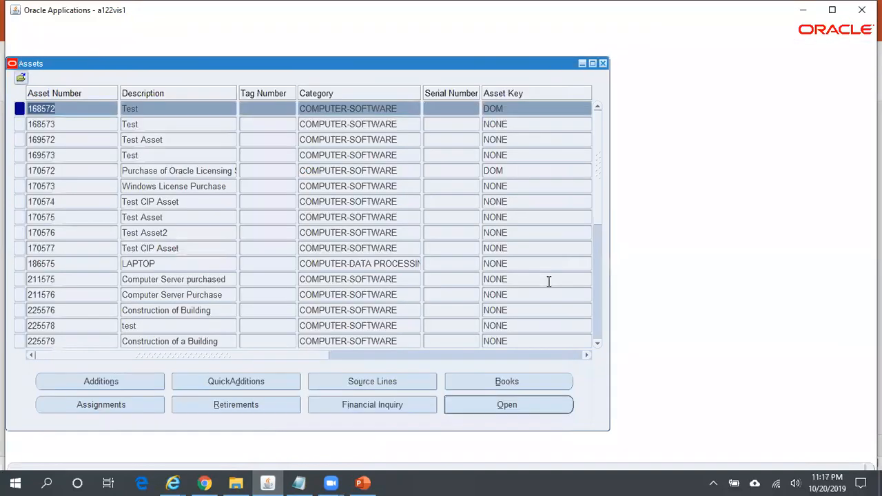
Step: Copy the asset number 274602 of Test Asst2 into the Notepad note and return to the Assets list
left_click(598, 321)
left_click(598, 321)
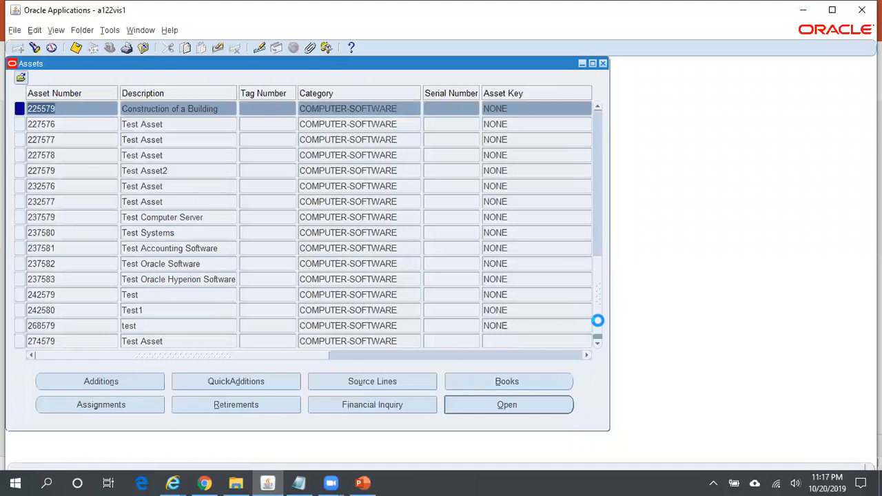
left_click(598, 321)
left_click(80, 296)
key("ctrl+c")
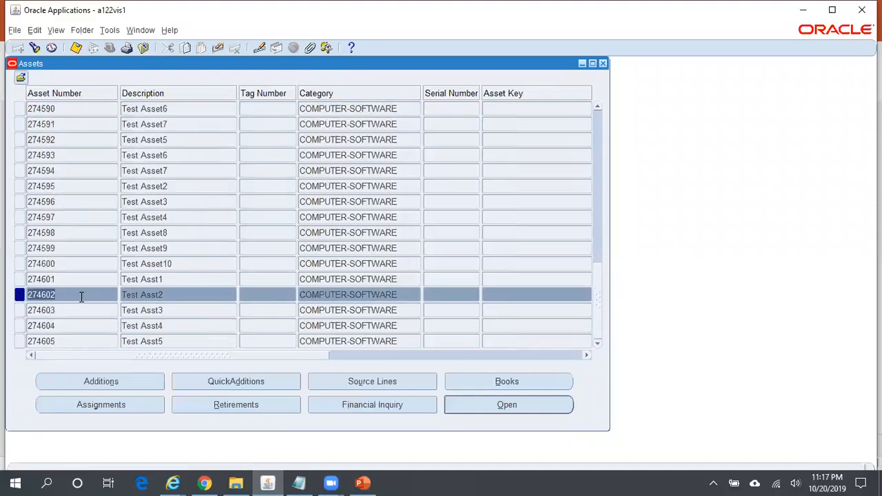
left_click(298, 482)
key("ctrl+v")
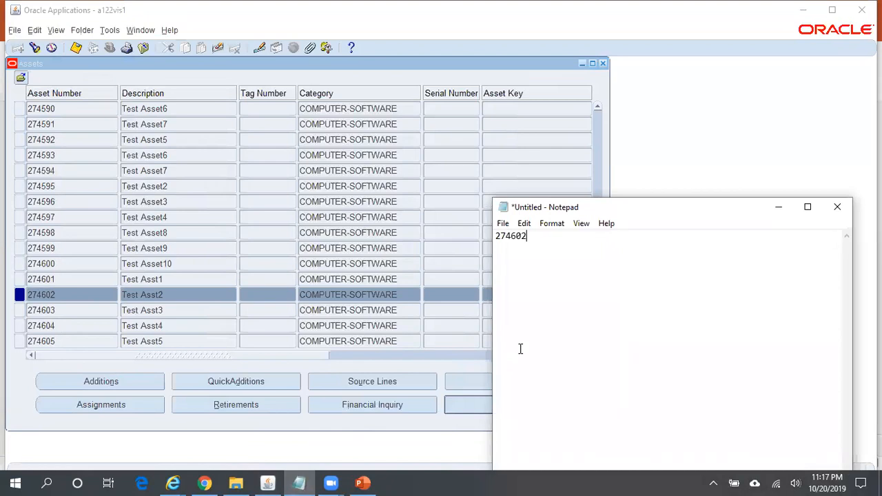
left_click(382, 71)
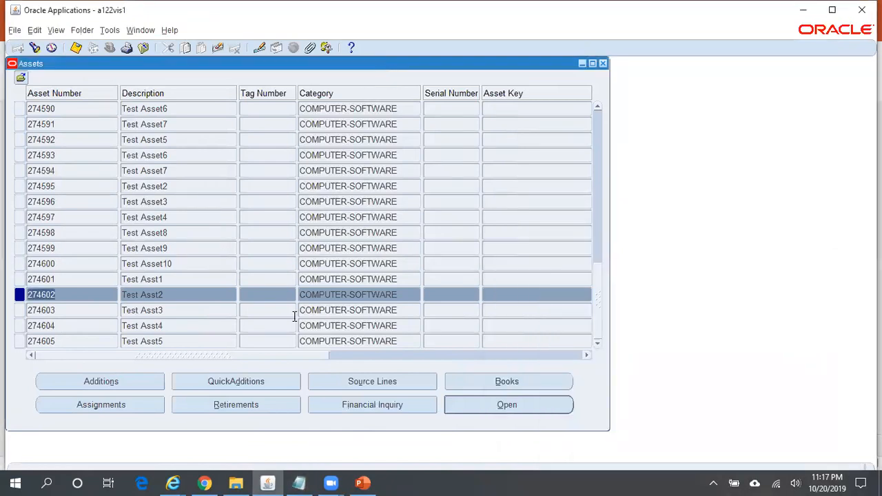
Step: Review asset 274602's cost, net book value, year-to-date depreciation and SEP-19 depreciation amount in its financial information
left_click(376, 407)
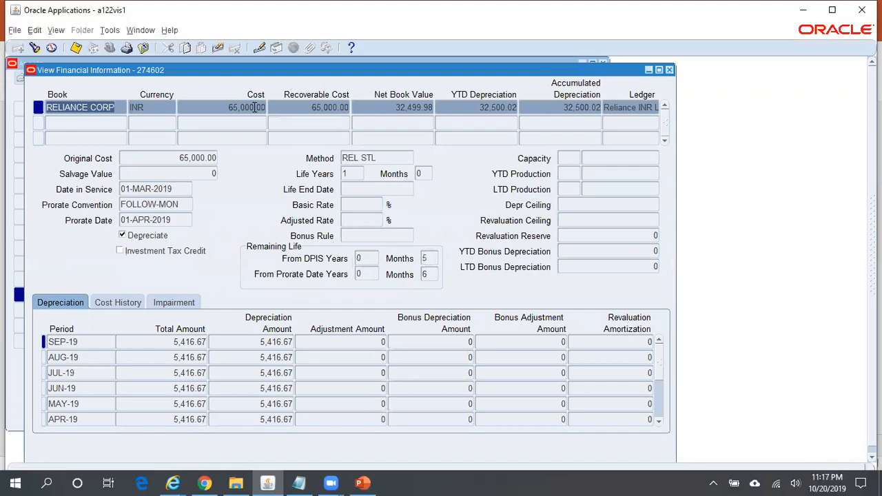
left_click(255, 107)
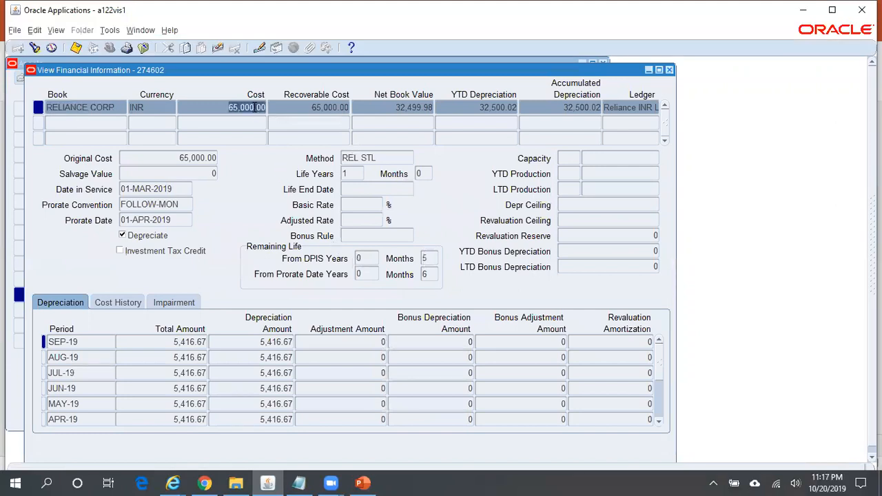
left_click(415, 108)
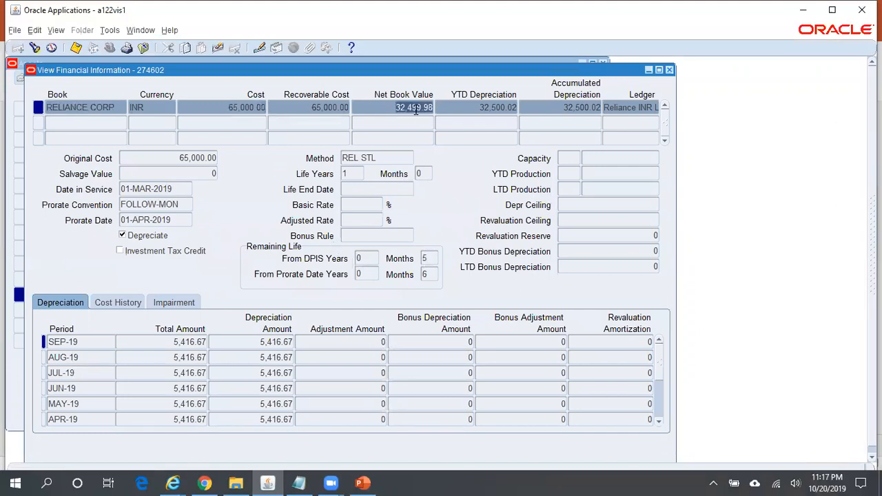
left_click(500, 108)
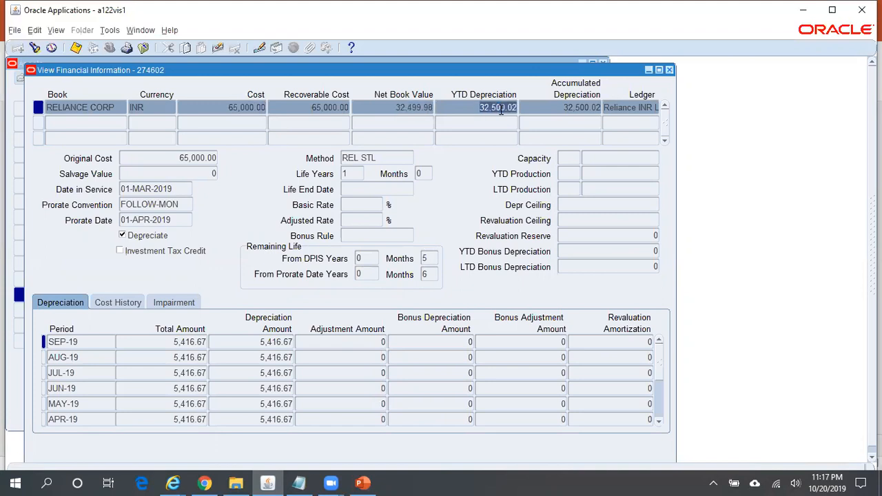
left_click(186, 345)
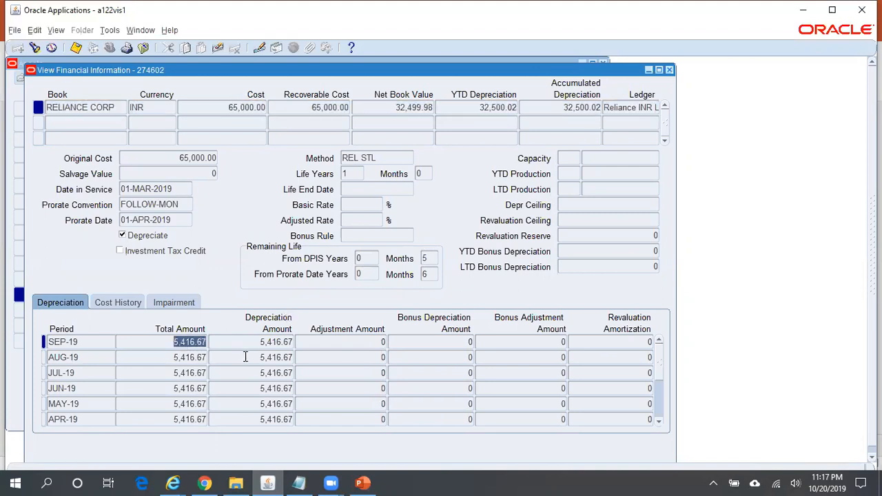
left_click(669, 69)
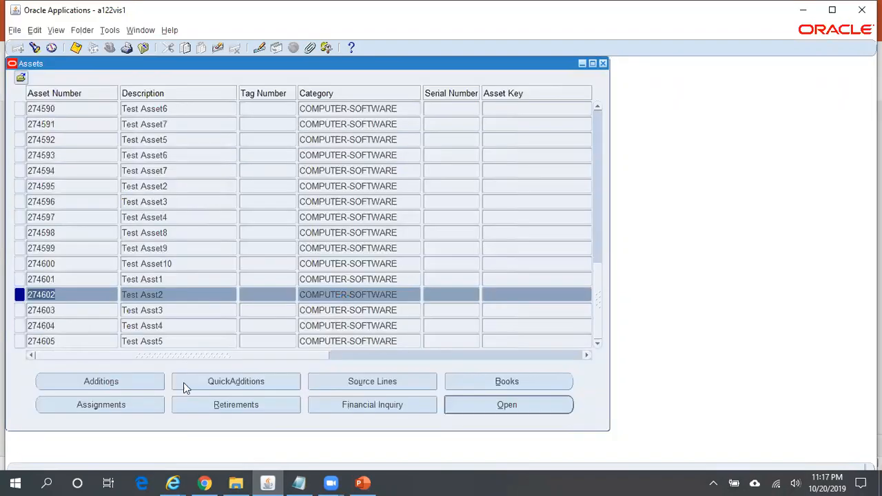
Step: In asset 274602's assignments, enter a unit change of -1 on the existing line and 1 on a new line
left_click(135, 405)
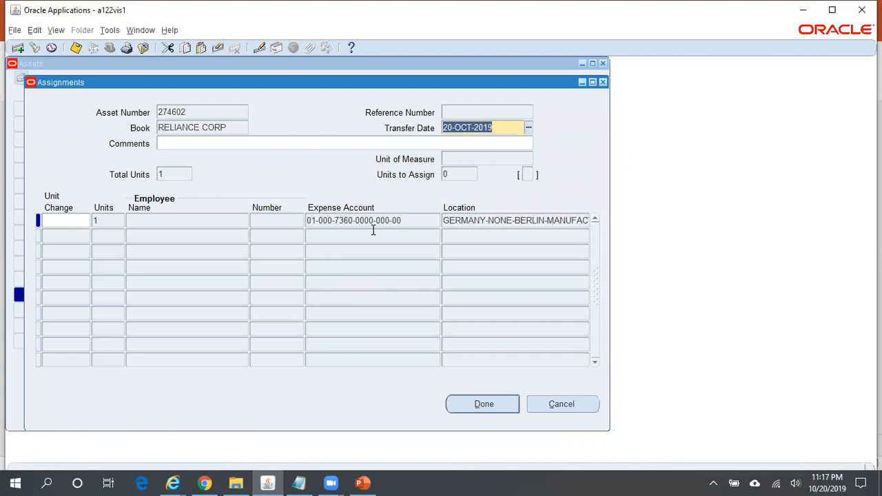
left_click(403, 220)
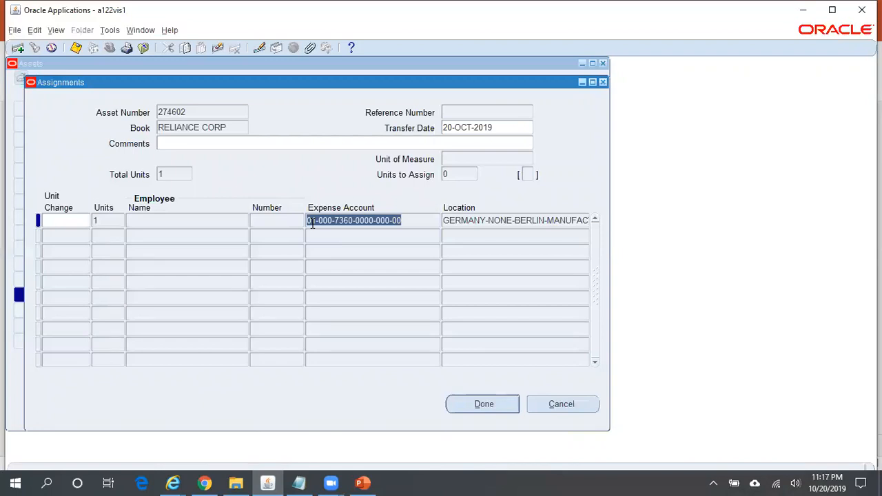
left_click(47, 222)
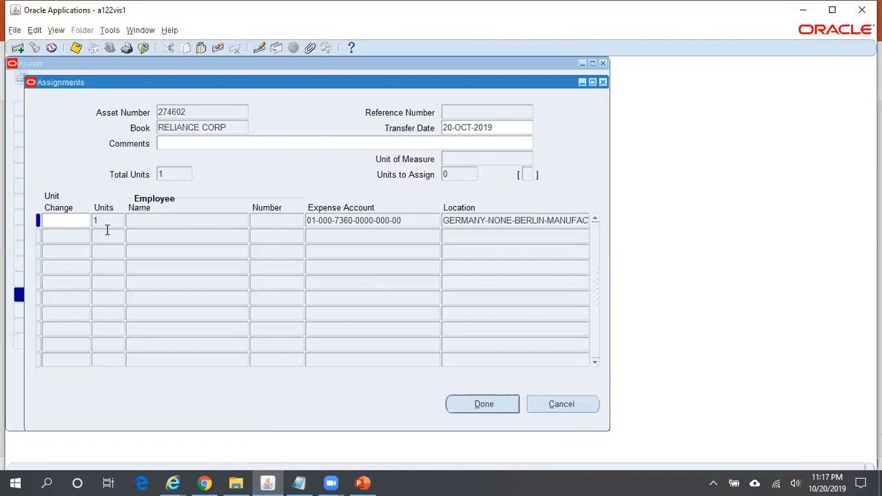
type("-1")
left_click(61, 236)
type("1")
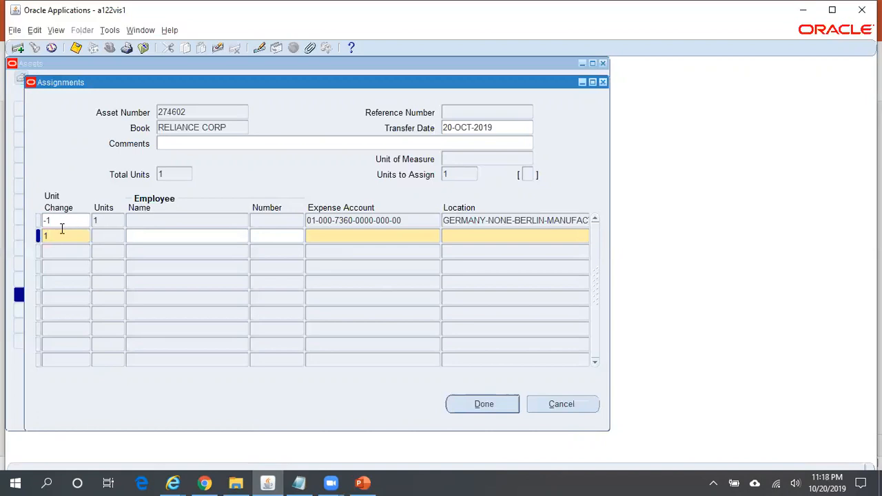
Step: Duplicate the expense account onto the new assignment line and change its company to 02, Reliance Textiles Inc
left_click(364, 236)
key("shift+F5")
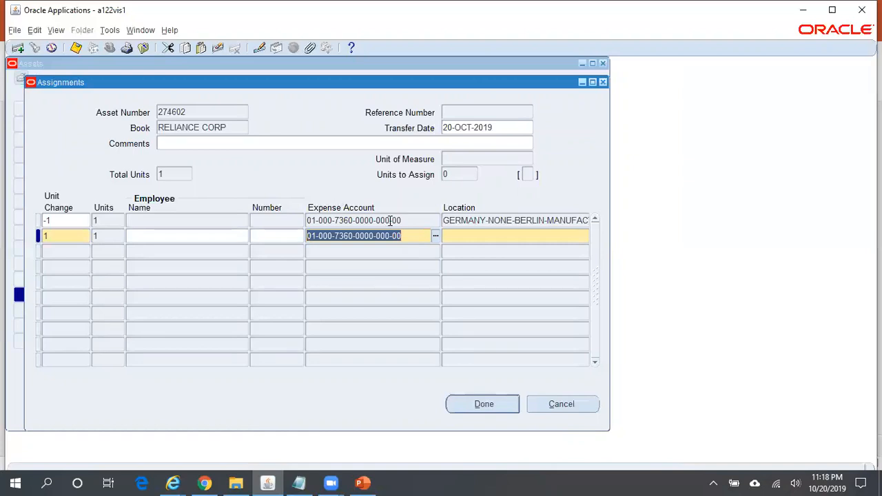
left_click(435, 235)
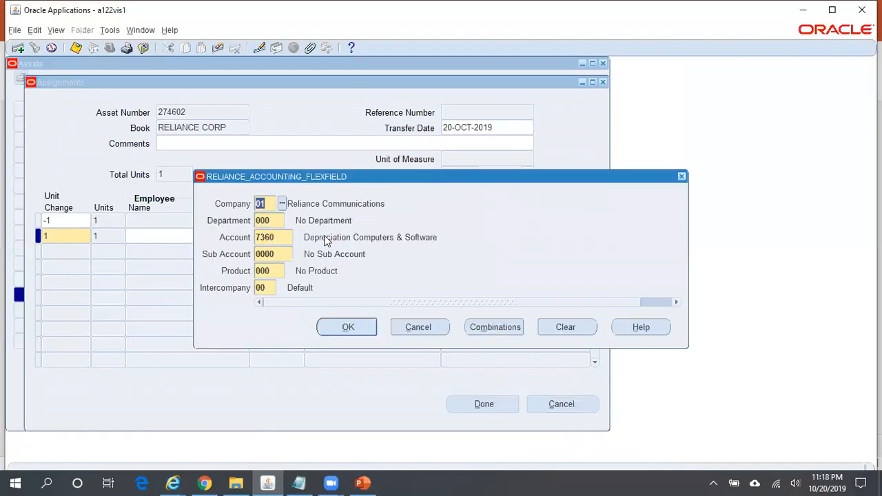
left_click(282, 204)
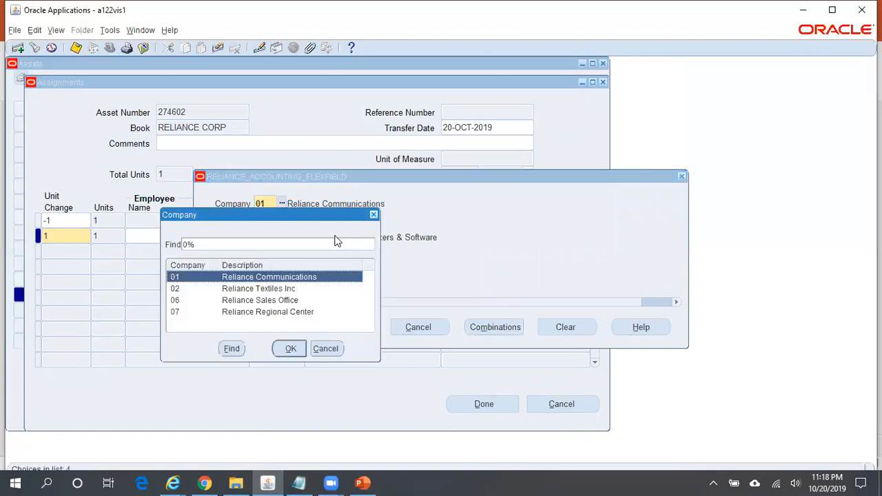
left_click(284, 289)
left_click(292, 348)
left_click(365, 331)
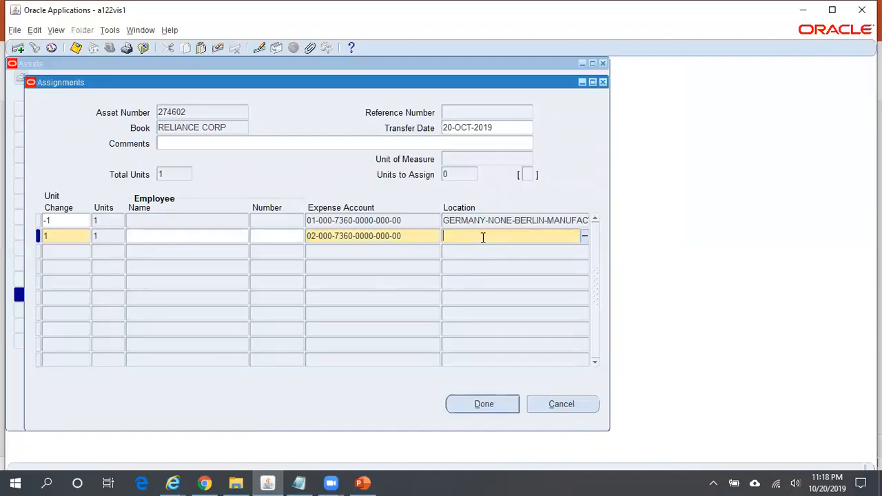
Step: Copy the location from the assignment line above onto the new line and save the asset transfer
key("shift+F5")
left_click(416, 239)
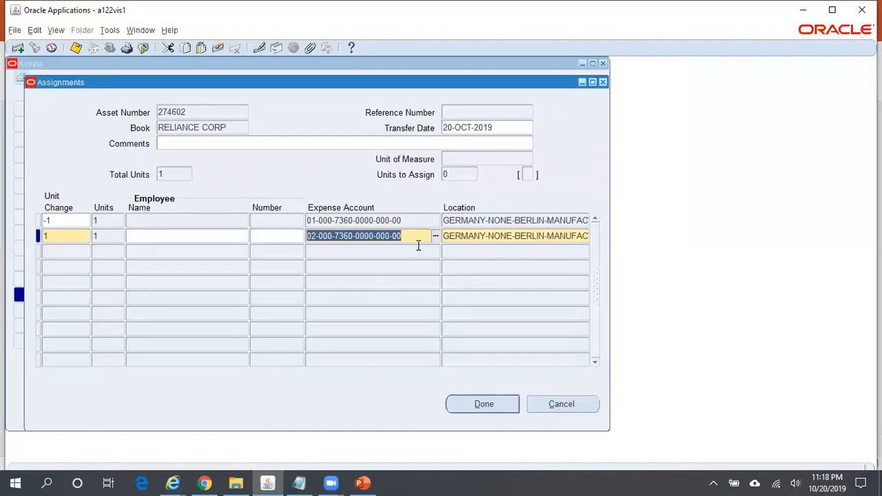
left_click(504, 402)
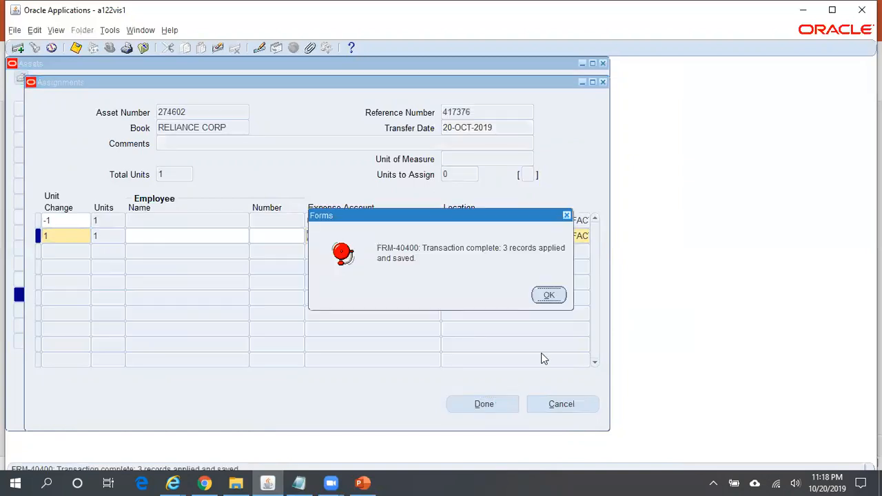
left_click(558, 295)
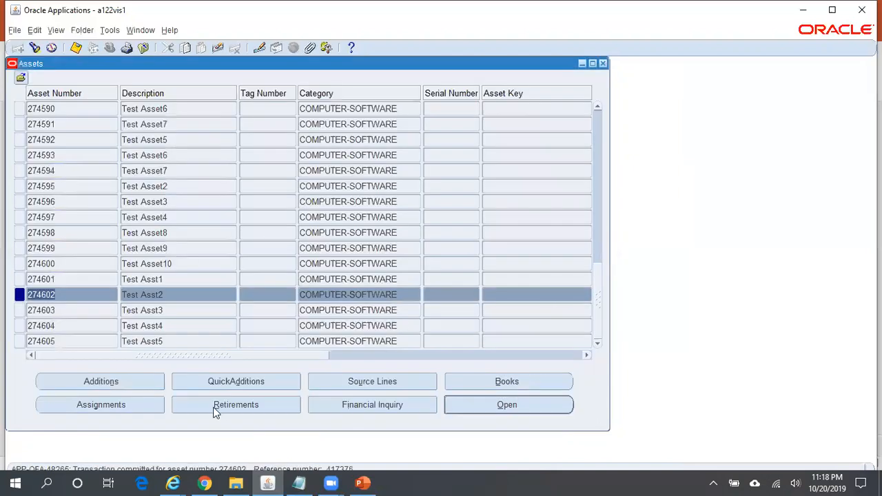
Step: Review the transferred asset's expense account in its assignments and close the asset windows
left_click(127, 407)
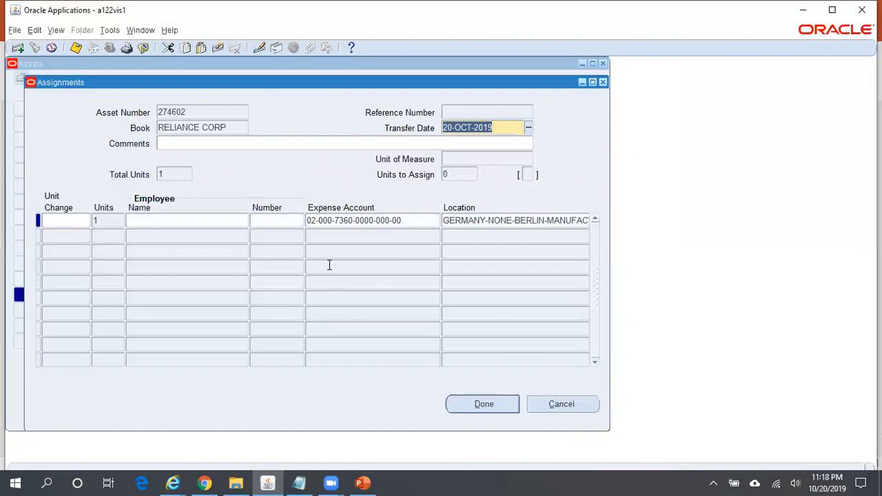
left_click(404, 220)
left_click(569, 401)
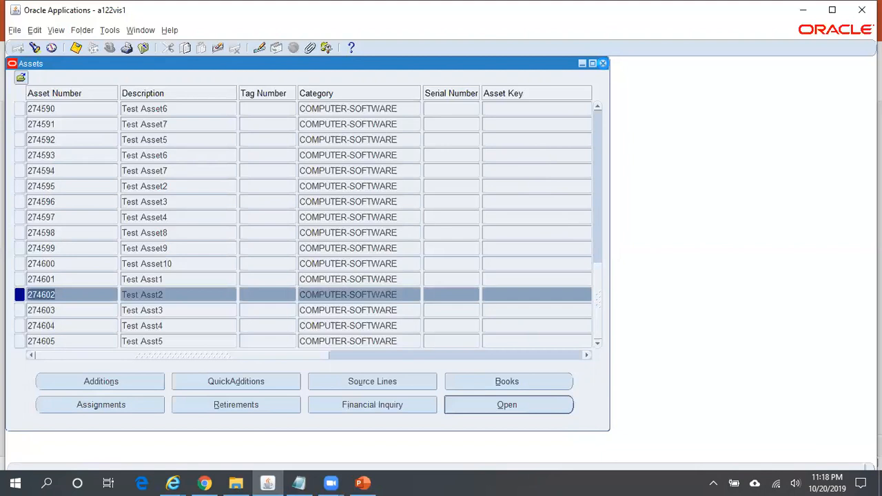
left_click(603, 63)
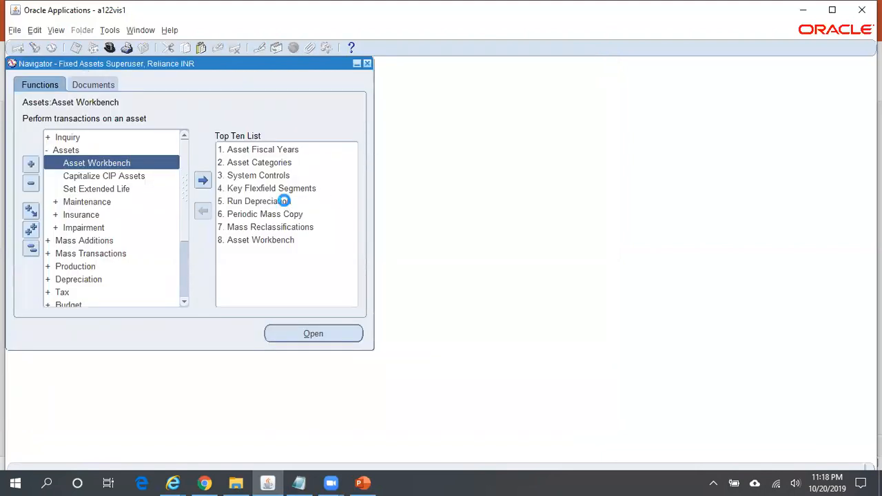
Step: Run depreciation for the RELIANCE CORP book, period OCT-19, with Close Period enabled
double_click(288, 204)
type("reliance corp")
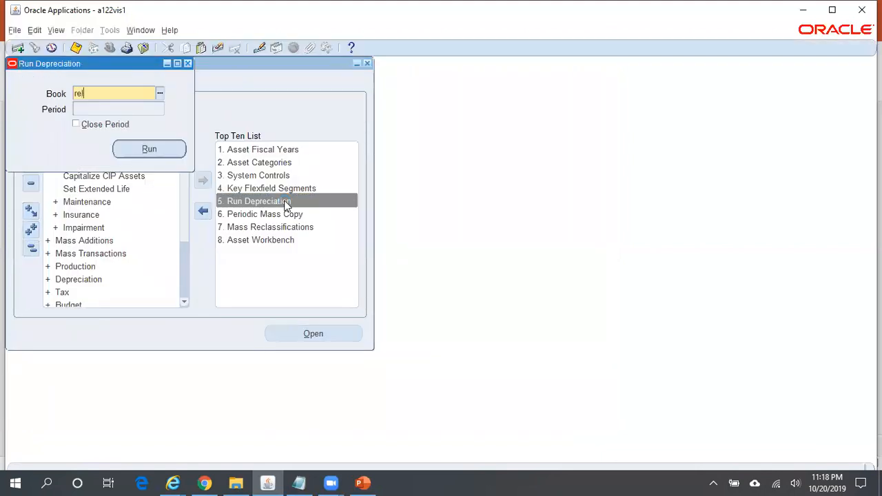
key("Tab")
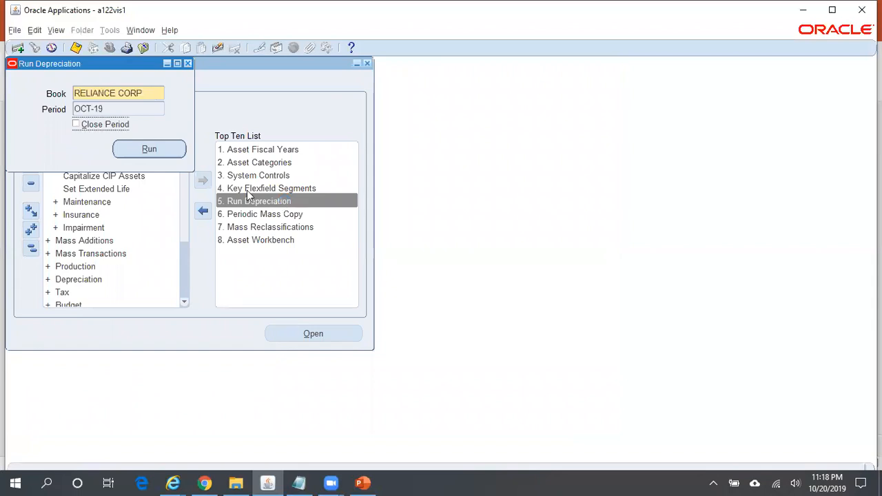
left_click(158, 93)
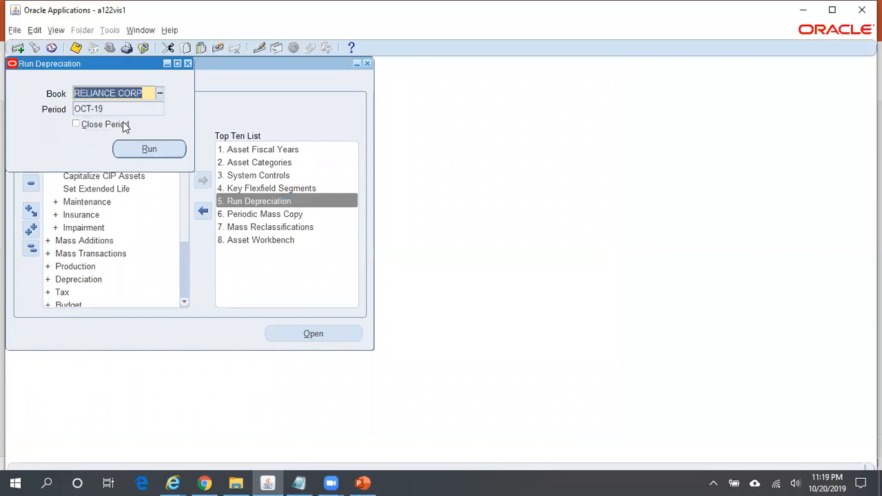
left_click(109, 127)
left_click(148, 150)
left_click(499, 283)
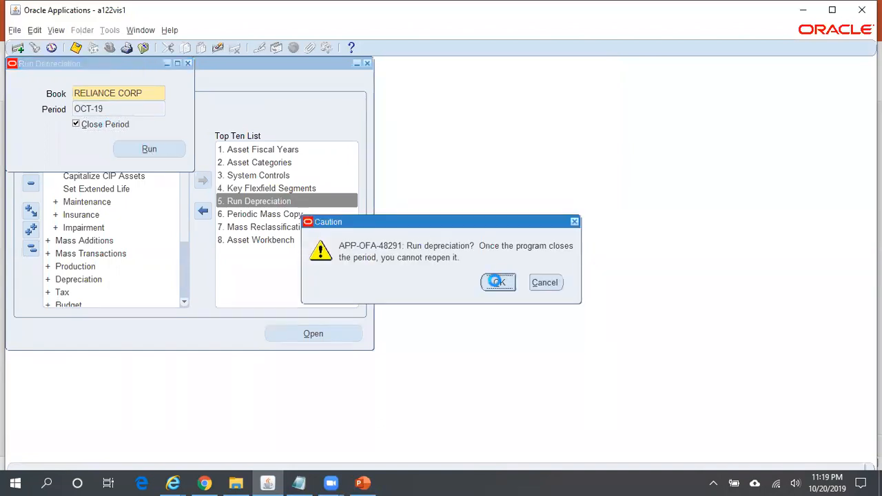
left_click(544, 280)
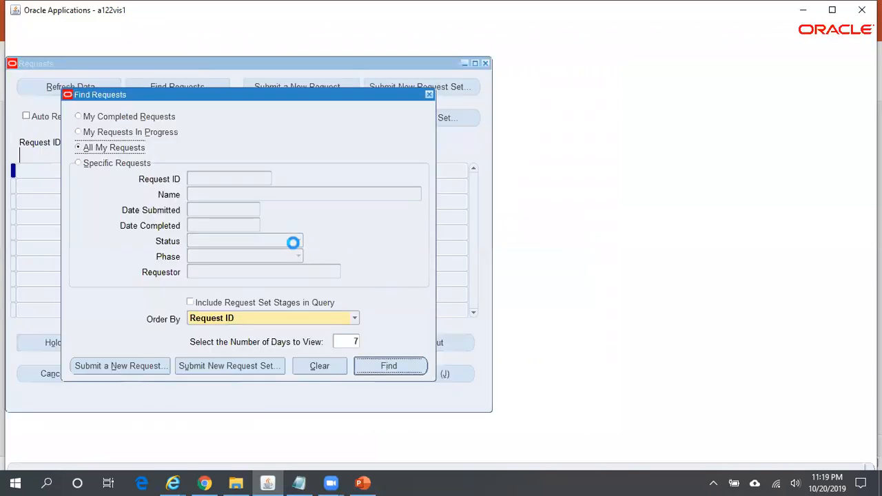
Step: List all submitted requests and refresh them to check the depreciation run's progress, moving the Requests window aside
key("alt+i")
left_click(73, 87)
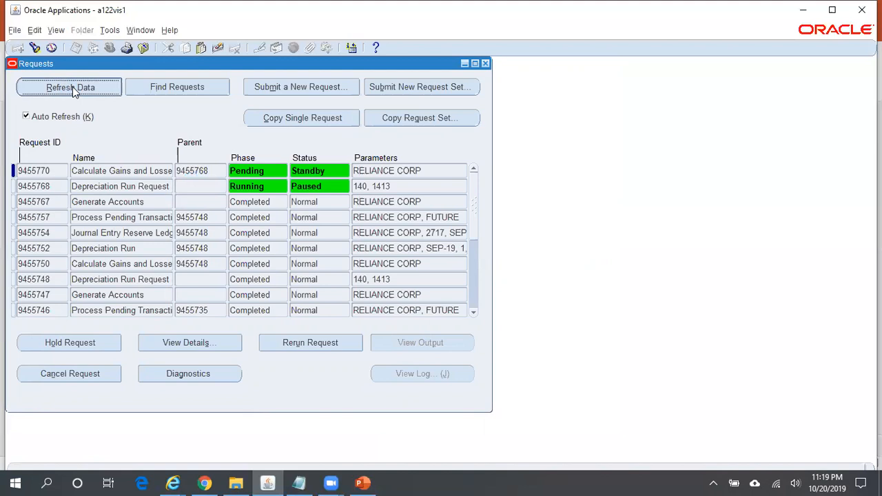
left_click(73, 87)
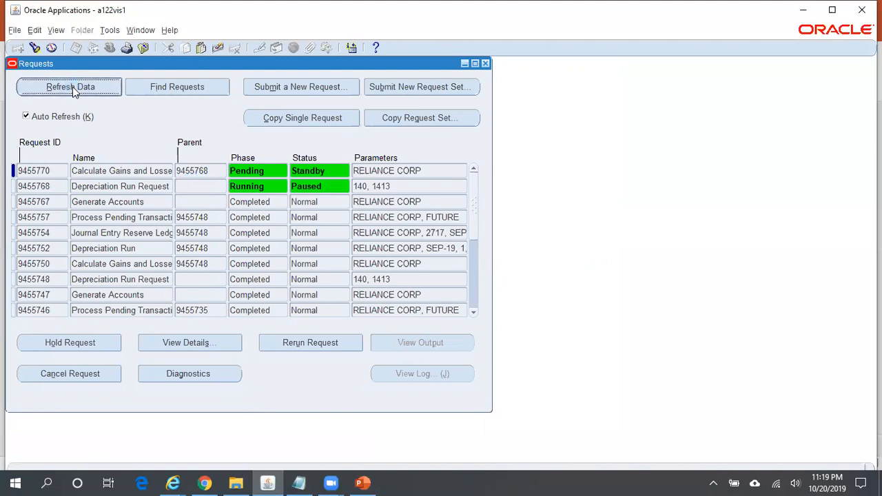
left_click(73, 86)
left_click(73, 87)
left_click(73, 87)
left_click(72, 86)
left_click_drag(131, 64, 348, 80)
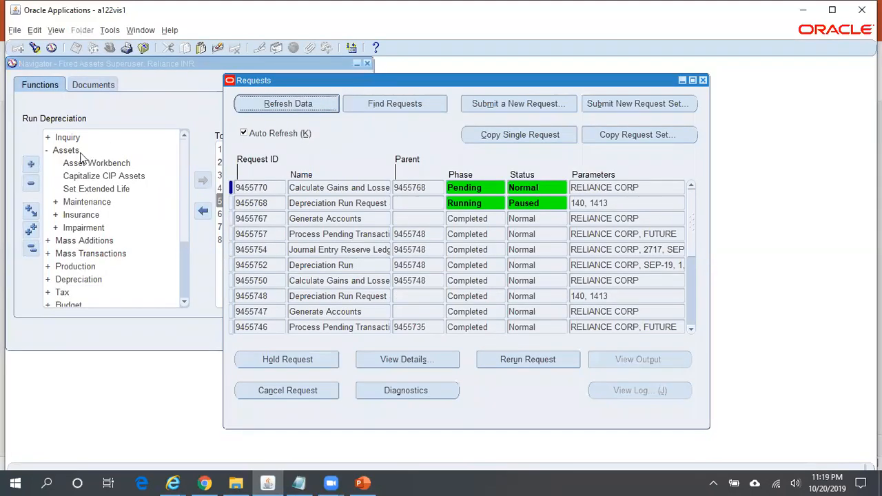
Step: Expand the Inquiry functions in the Navigator and refresh the Requests list until the OCT-19 depreciation run and its child requests complete
double_click(72, 138)
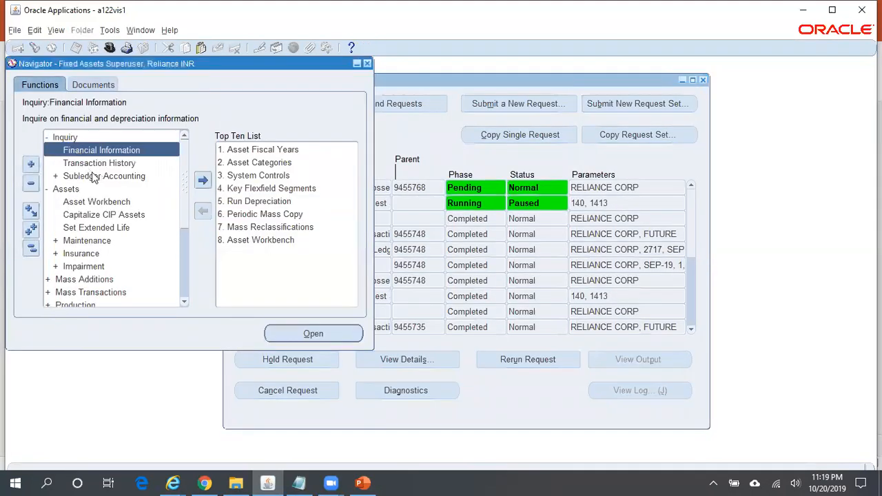
left_click(412, 136)
left_click(298, 110)
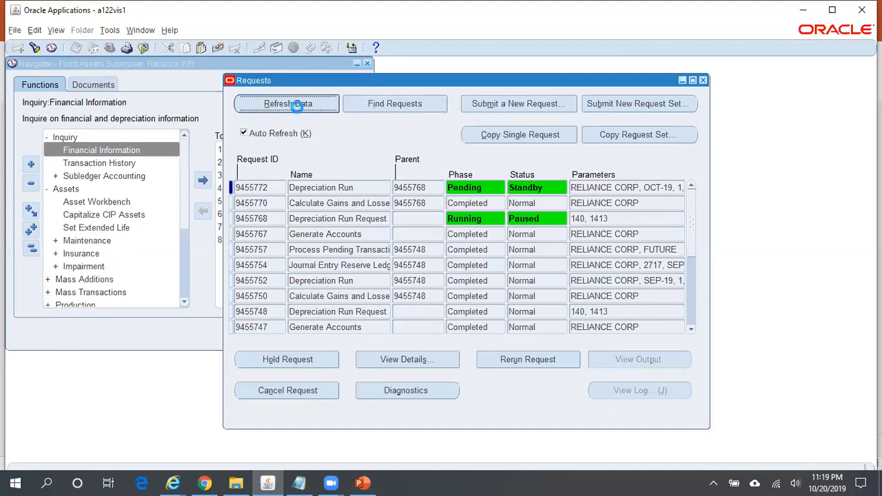
left_click(297, 104)
left_click(297, 105)
left_click(297, 107)
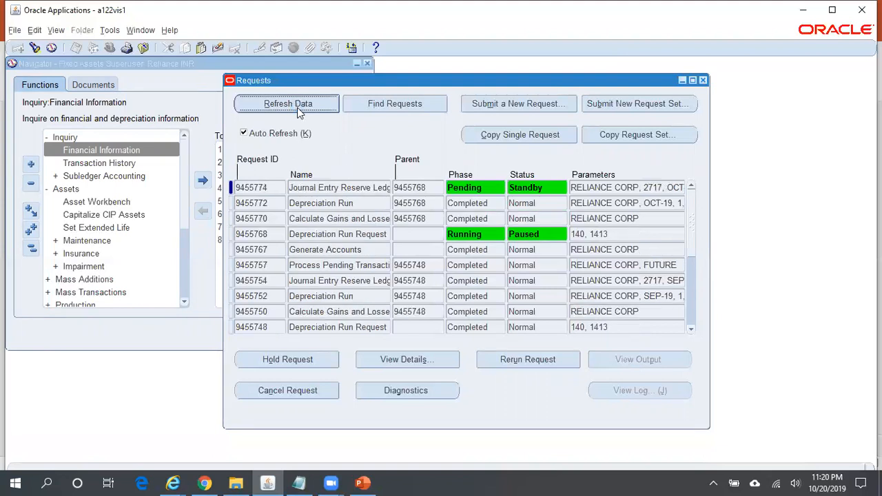
left_click(300, 111)
left_click(361, 237)
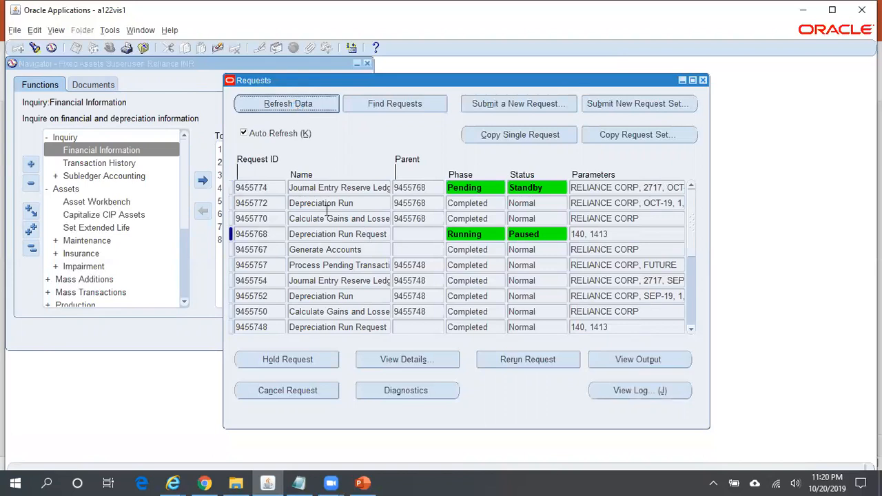
left_click(286, 104)
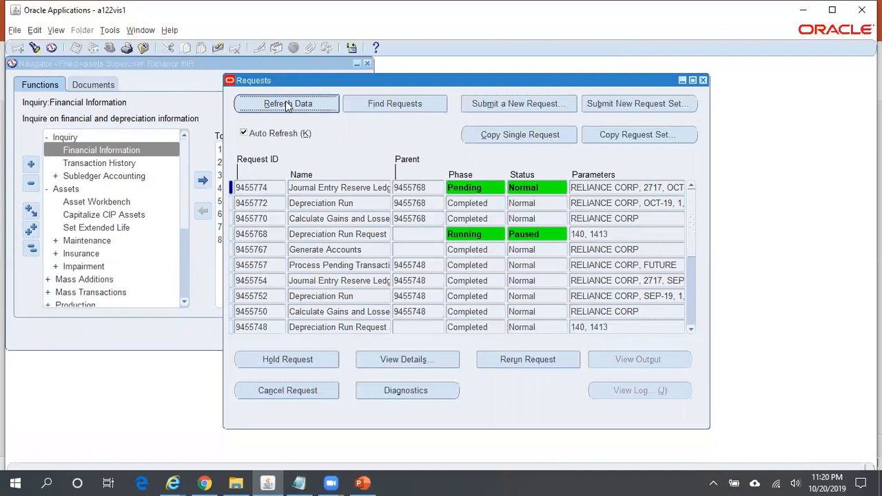
left_click(288, 105)
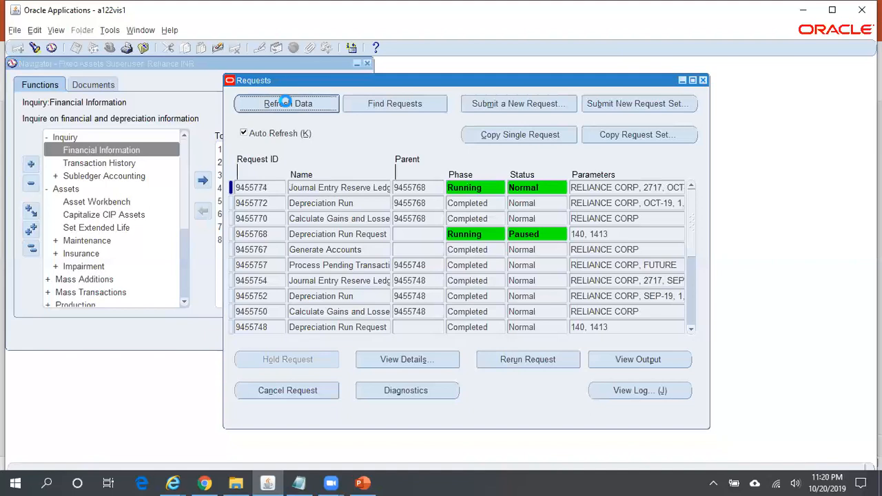
left_click(288, 105)
left_click(286, 103)
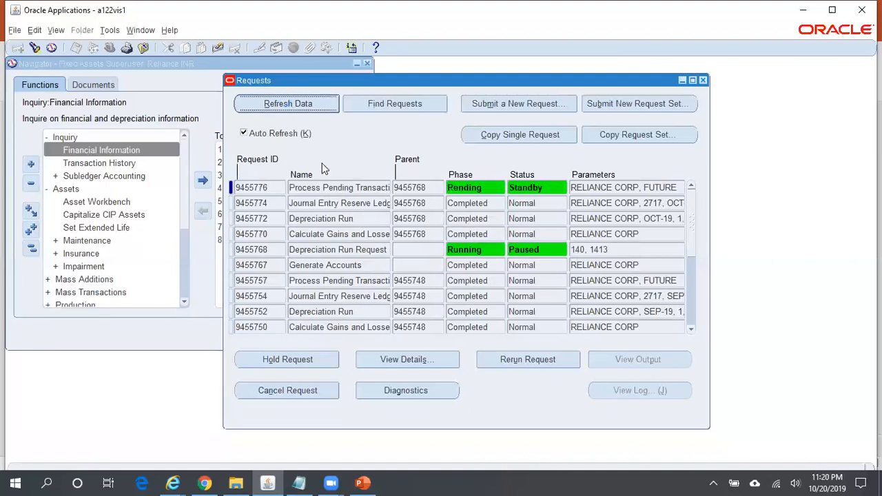
left_click(363, 190)
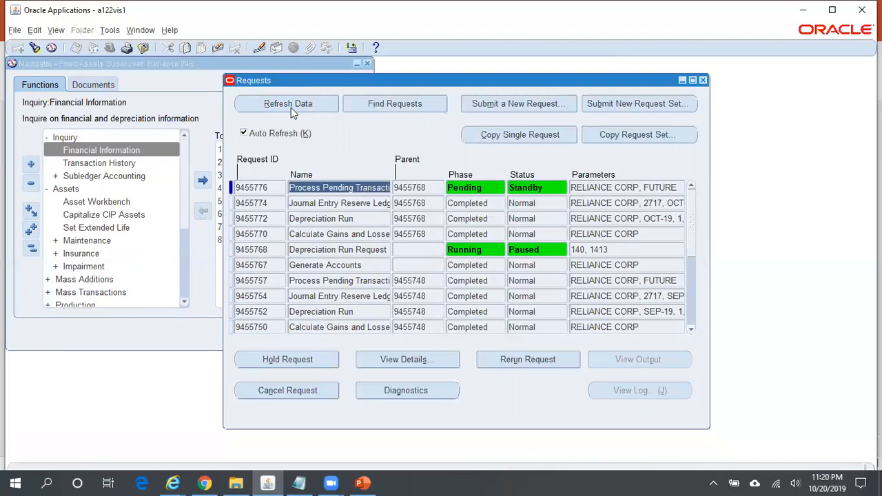
left_click(291, 107)
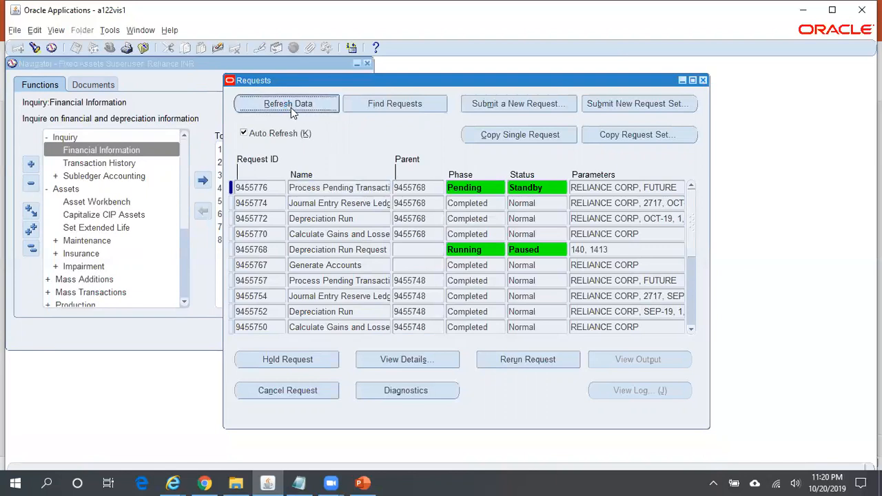
left_click(291, 108)
left_click(289, 106)
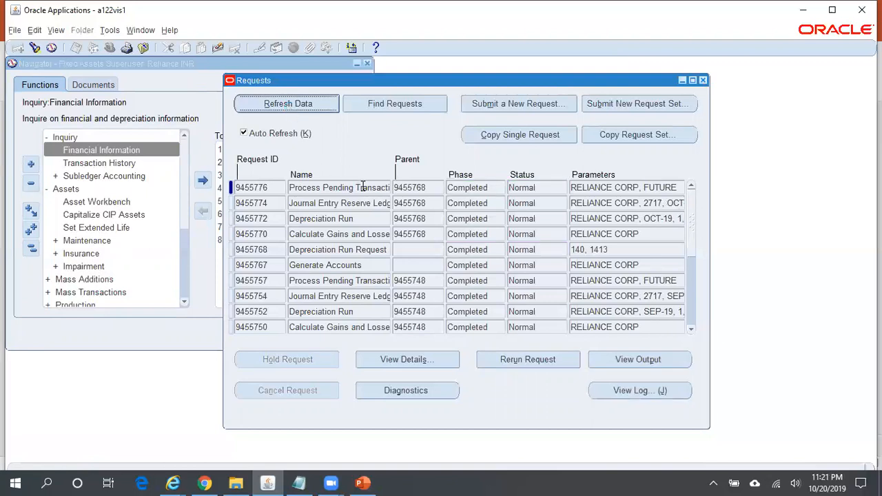
Step: Start a new Create Accounting - Assets request for book RELIANCE CORP with end date 31-OCT-2019
left_click(523, 102)
type("create%Acc%")
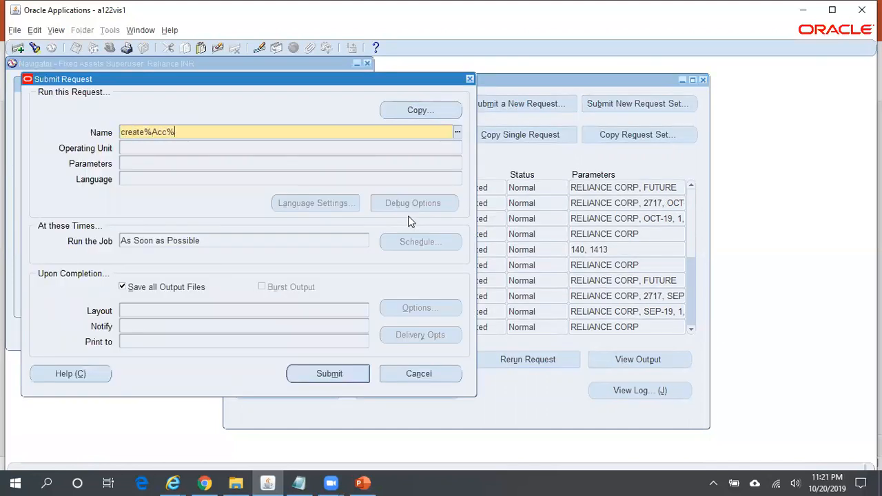
key("Tab")
type("rel%corp")
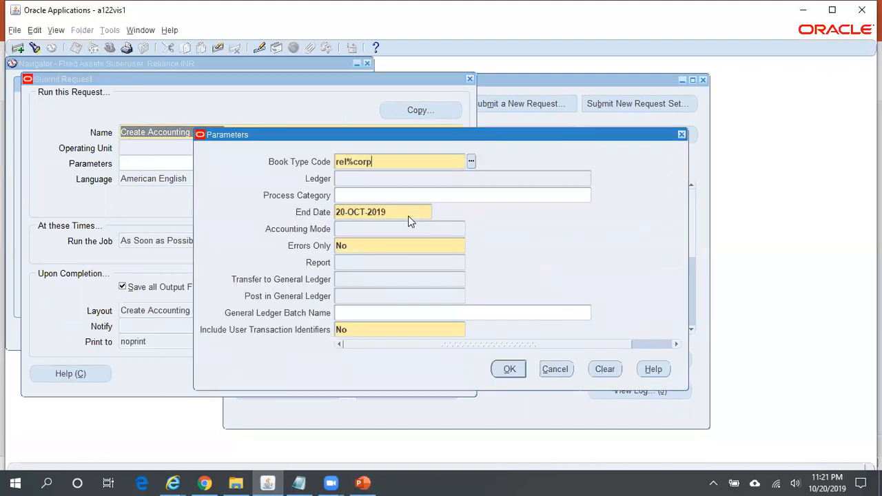
key("Tab")
key("Tab")
key("Tab")
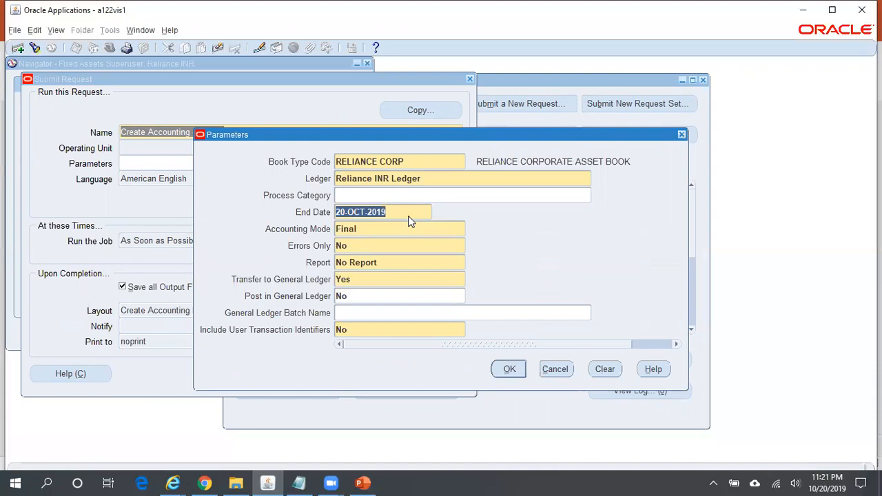
type("31-oct-19")
key("Tab")
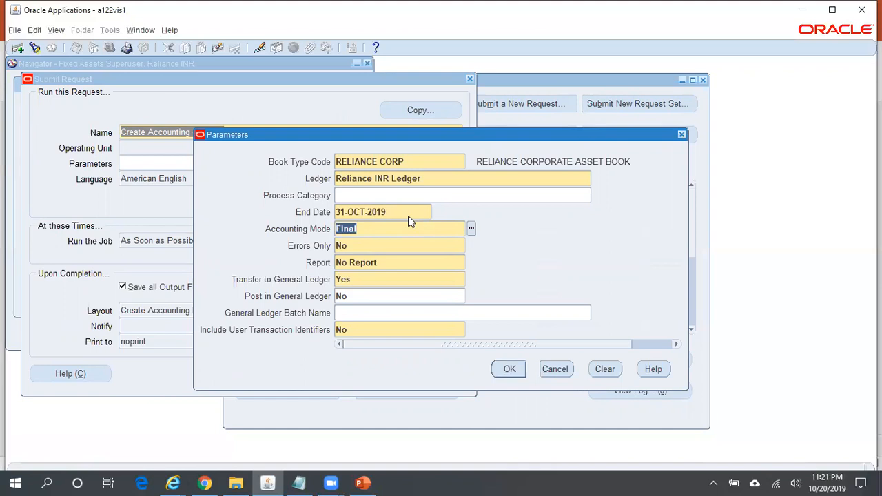
Step: Set the request's Report parameter to Detail, accept the remaining parameters and submit it without adding another request
key("Tab")
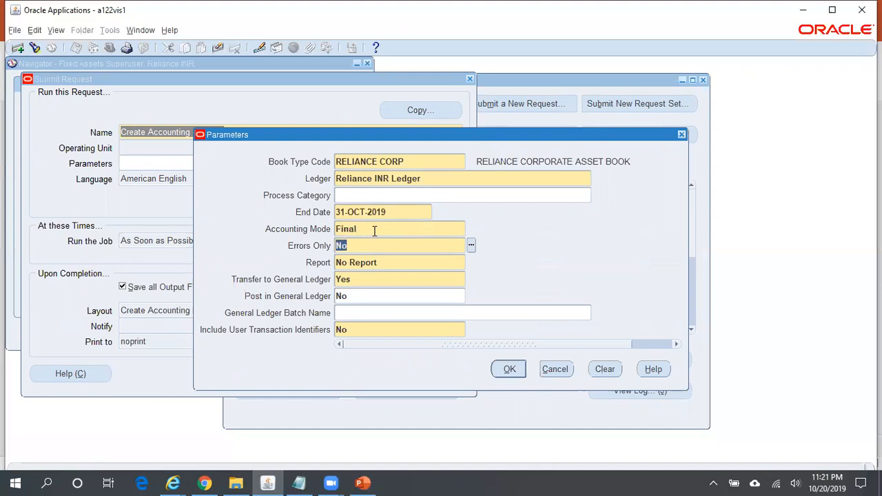
key("shift+Tab")
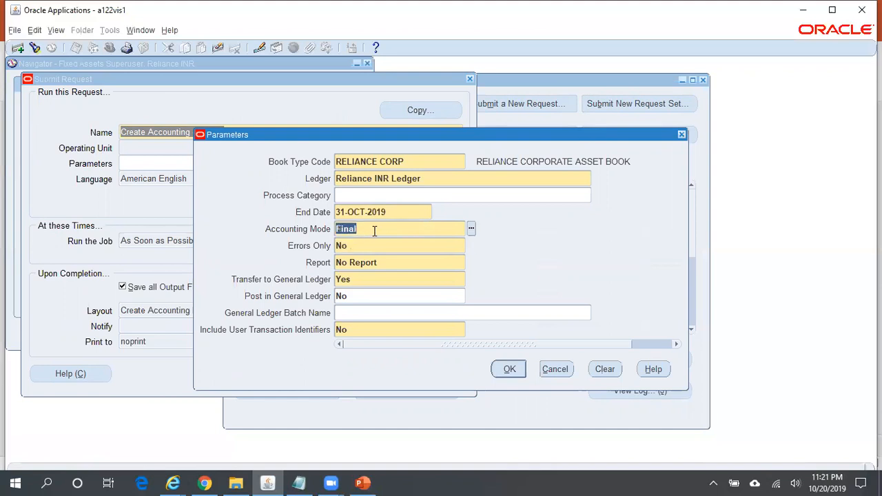
left_click(382, 265)
key("ctrl+l")
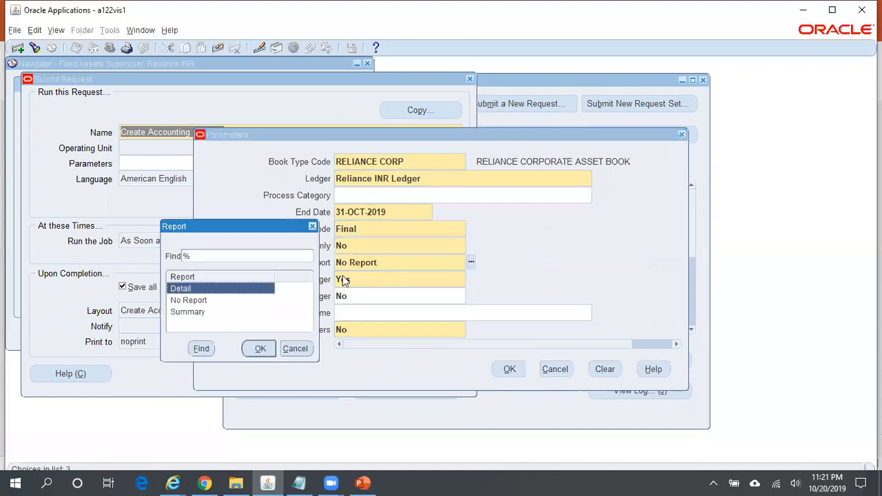
left_click(260, 348)
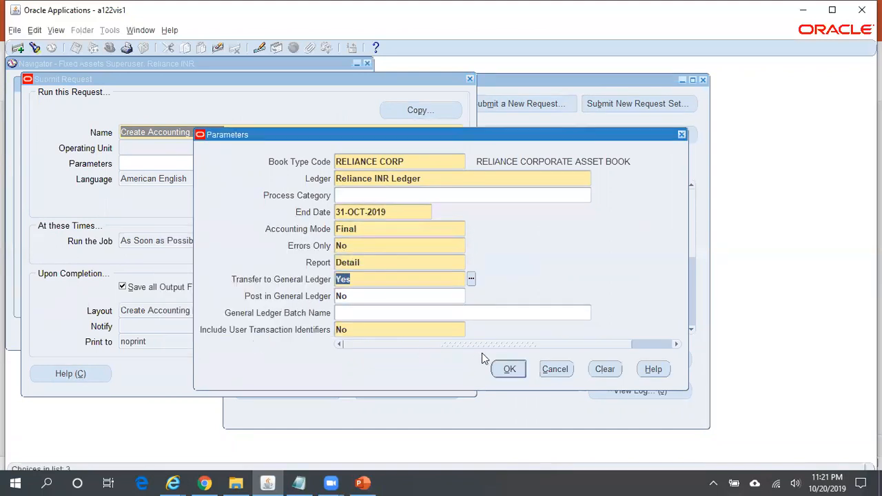
left_click(354, 279)
left_click(374, 291)
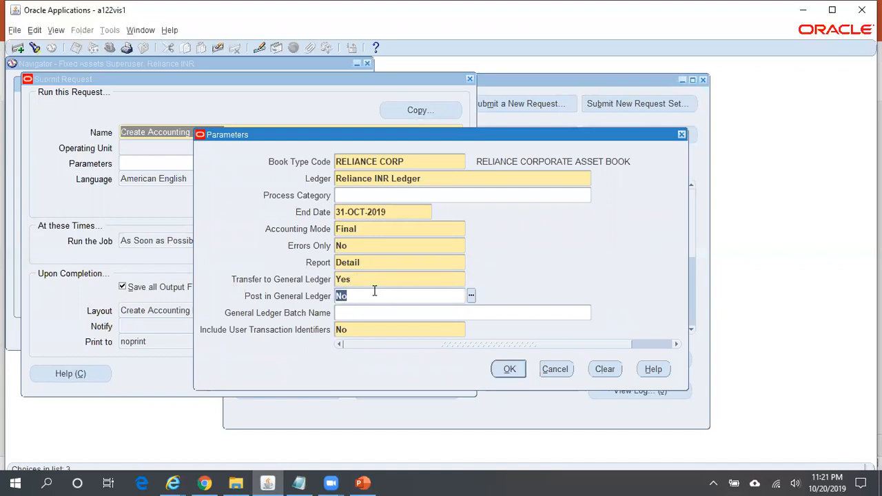
left_click(505, 369)
left_click(341, 373)
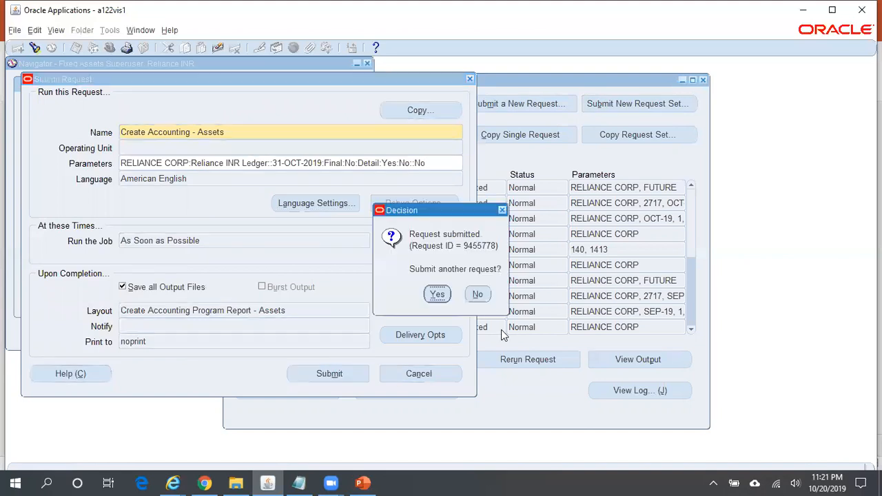
left_click(477, 294)
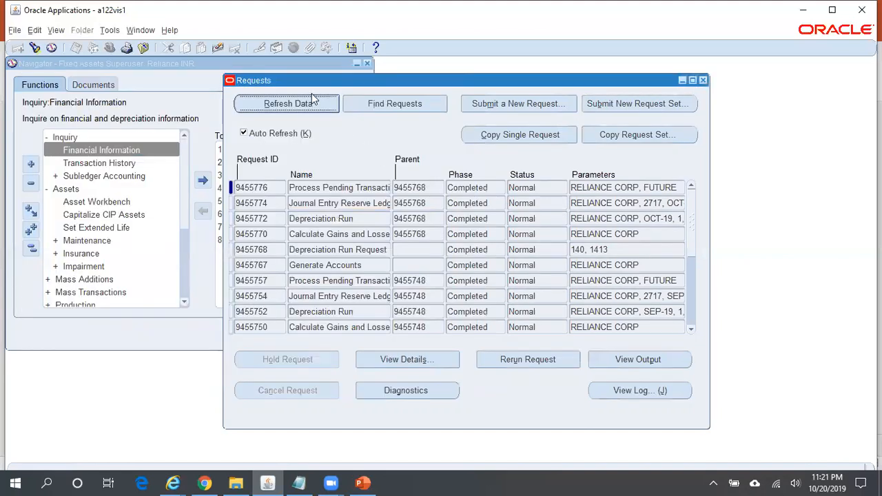
Step: Refresh the Requests list to track the Create Accounting - Assets request and the programs it launches
left_click(307, 98)
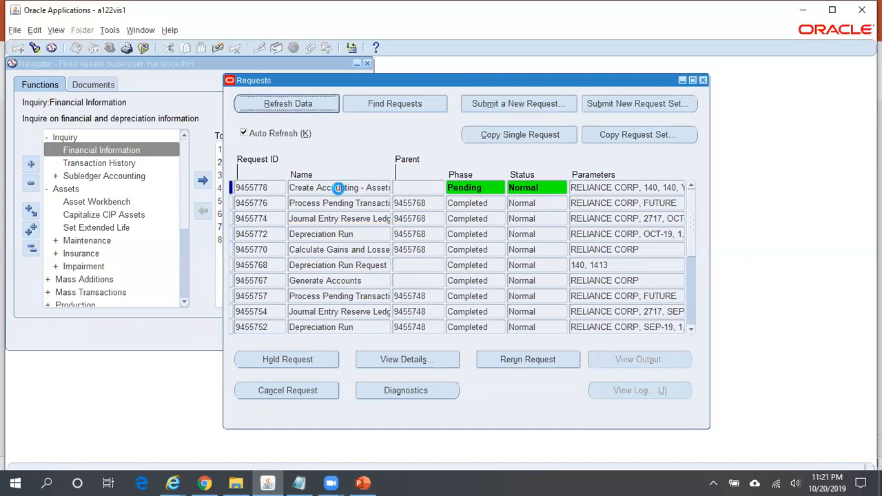
left_click(338, 187)
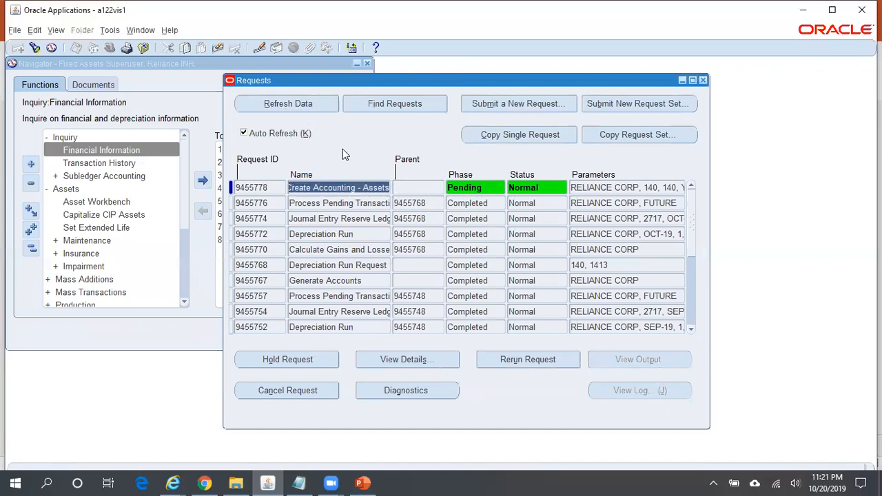
left_click(285, 102)
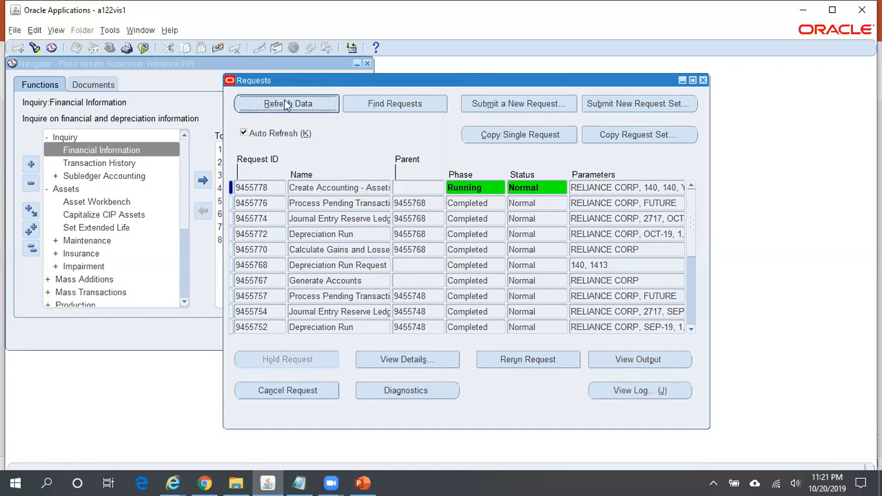
left_click(286, 104)
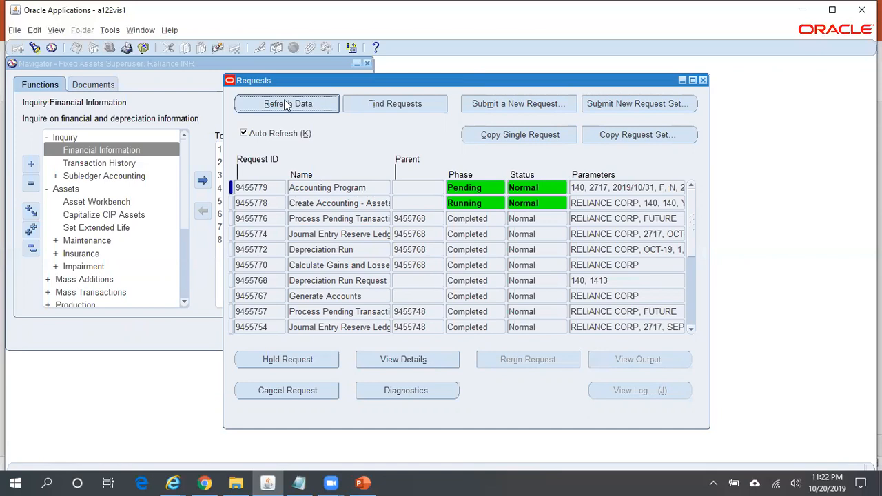
left_click(286, 103)
left_click(287, 103)
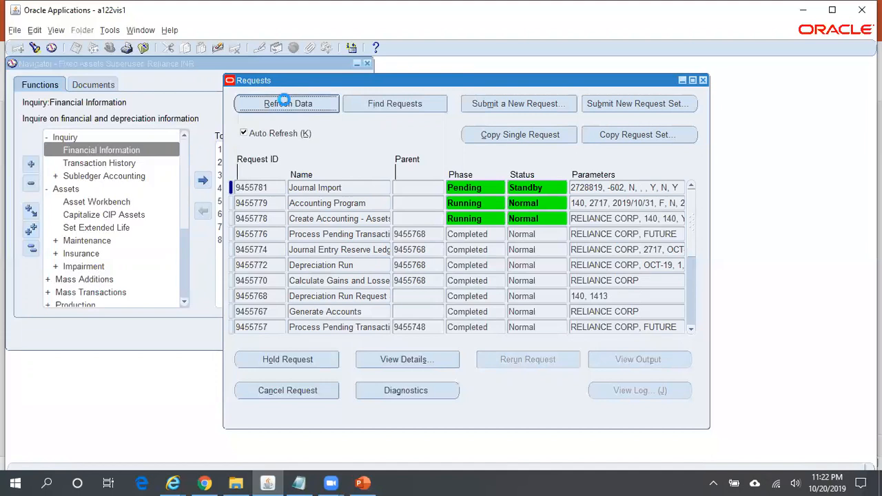
left_click(287, 104)
Step: Switch to Notepad, select the asset number 274602 and return to the Requests window in Oracle Applications
left_click(303, 482)
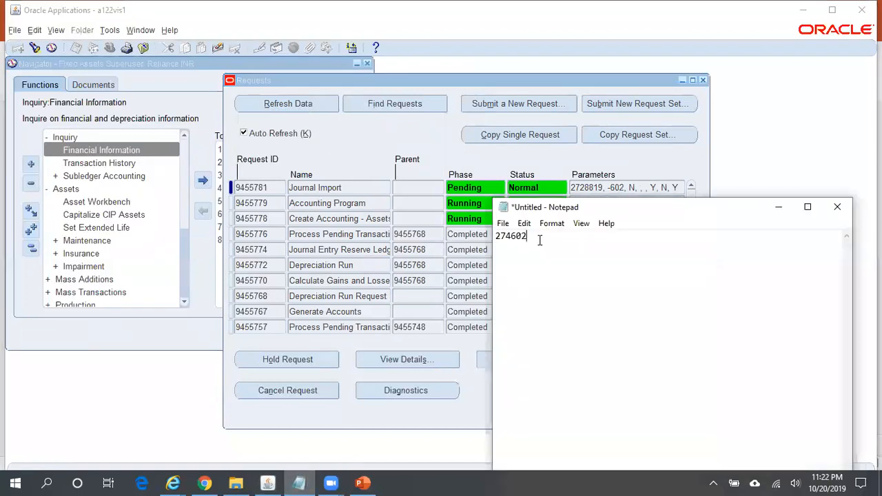
left_click_drag(540, 239, 477, 242)
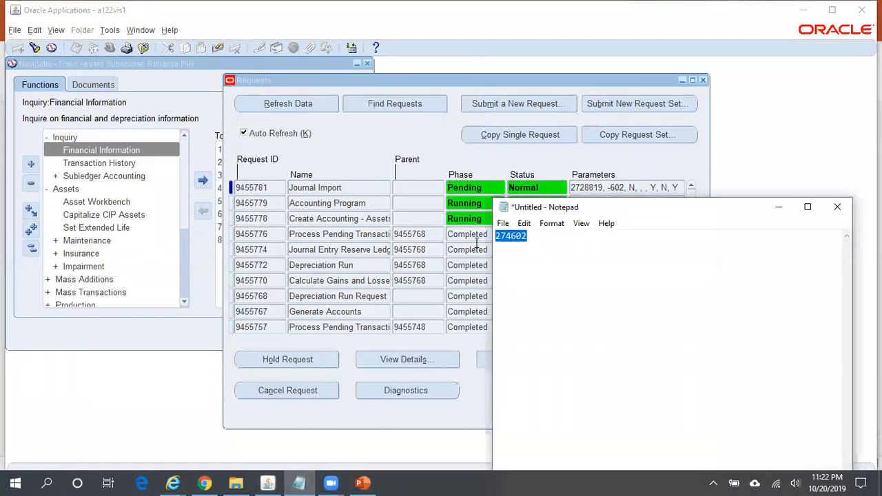
left_click(345, 153)
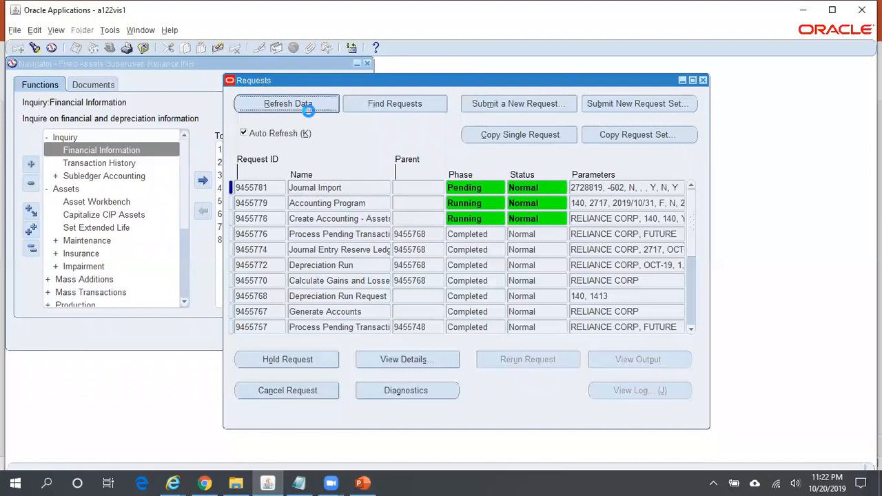
Step: Keep refreshing the requests until Journal Import, Accounting Program and Create Accounting - Assets complete
left_click(301, 106)
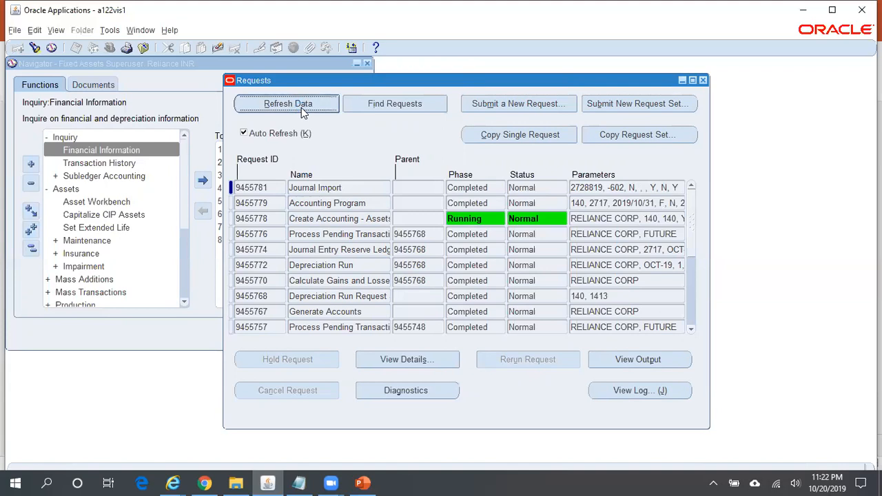
left_click(301, 107)
left_click(301, 105)
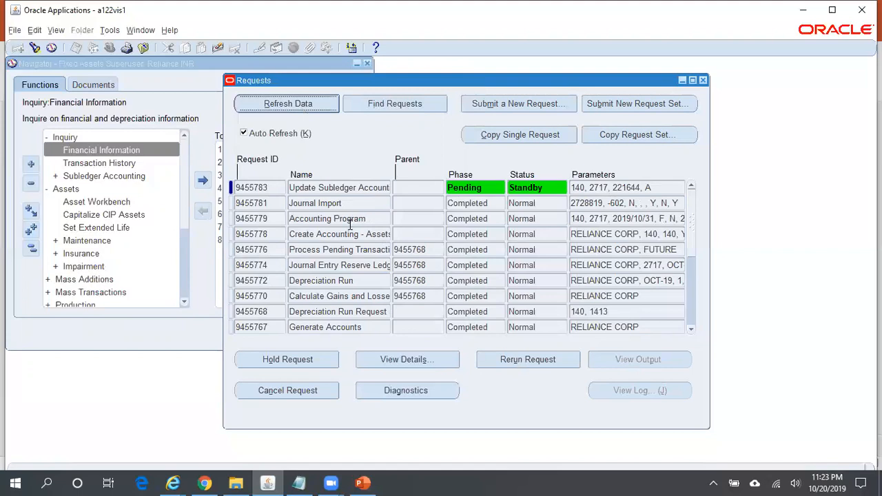
Step: Open the output of the Create Accounting - Assets request and bring the Subledger Accounting Program Report up in Word
left_click(276, 233)
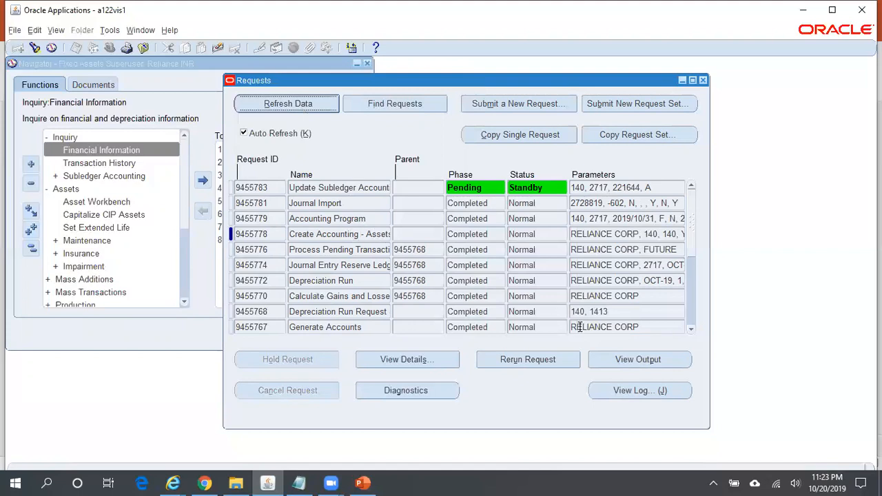
left_click(642, 363)
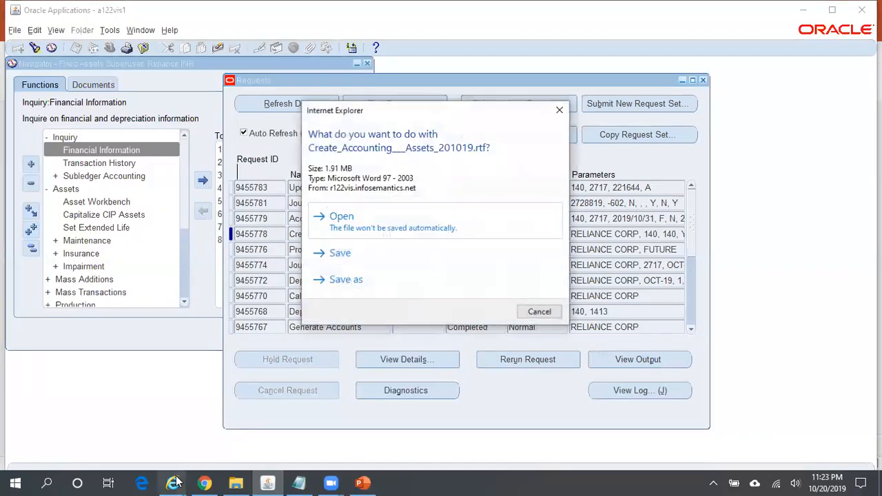
left_click(434, 227)
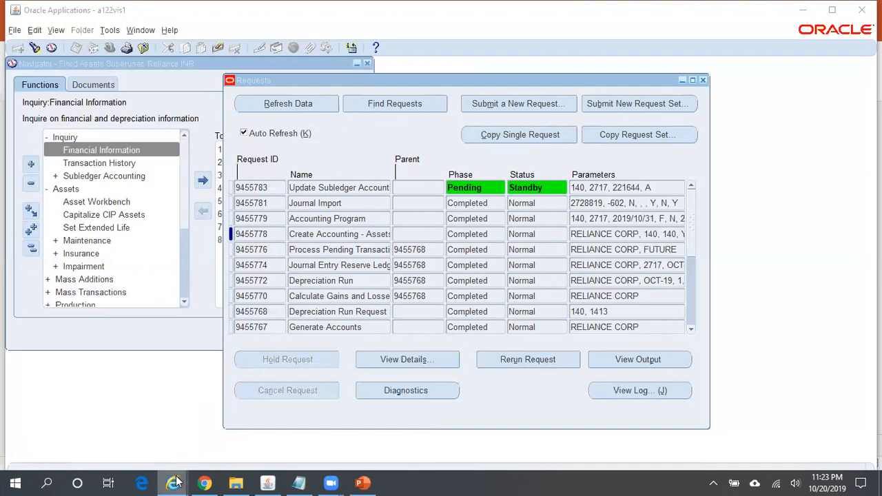
mouse_move(184, 480)
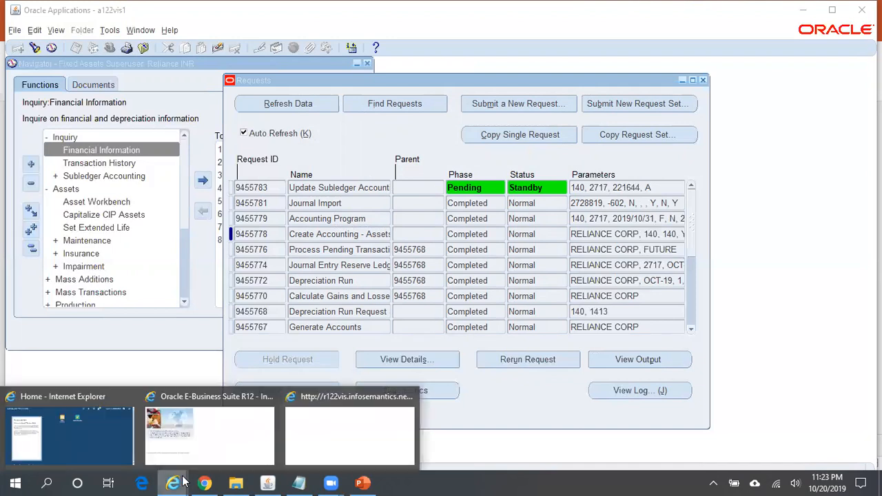
left_click(358, 441)
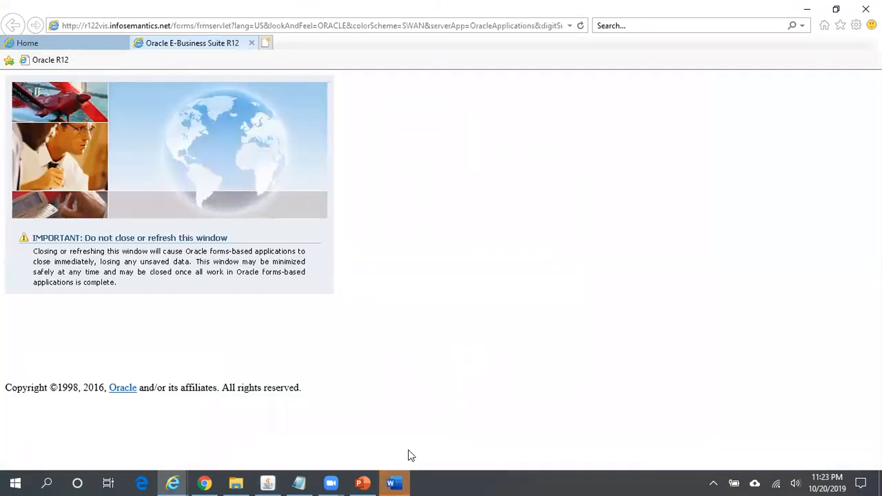
left_click(394, 482)
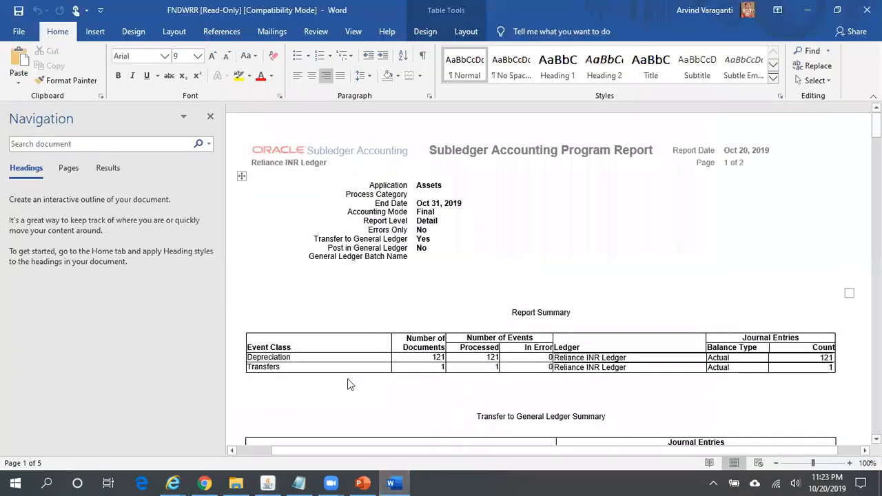
Step: Search the report for "transfer" and go through the matches to the journal entry of the Transfers event
left_click(301, 366)
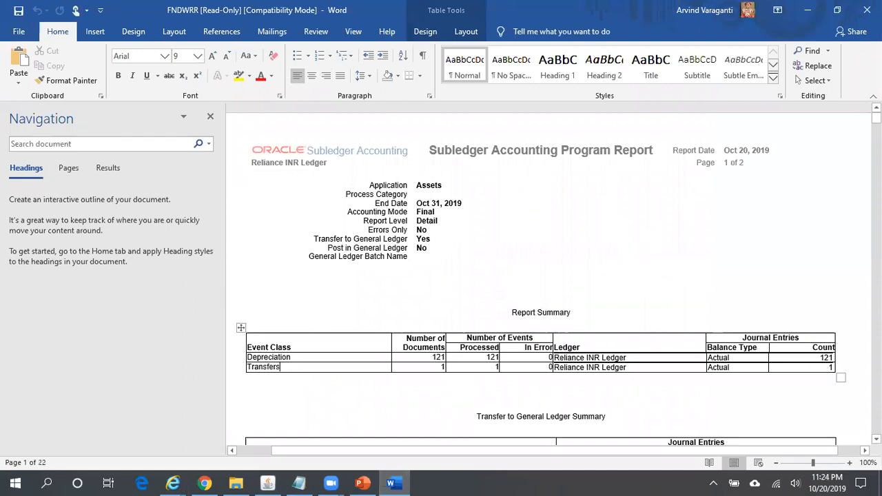
key("ctrl+f")
type("transer")
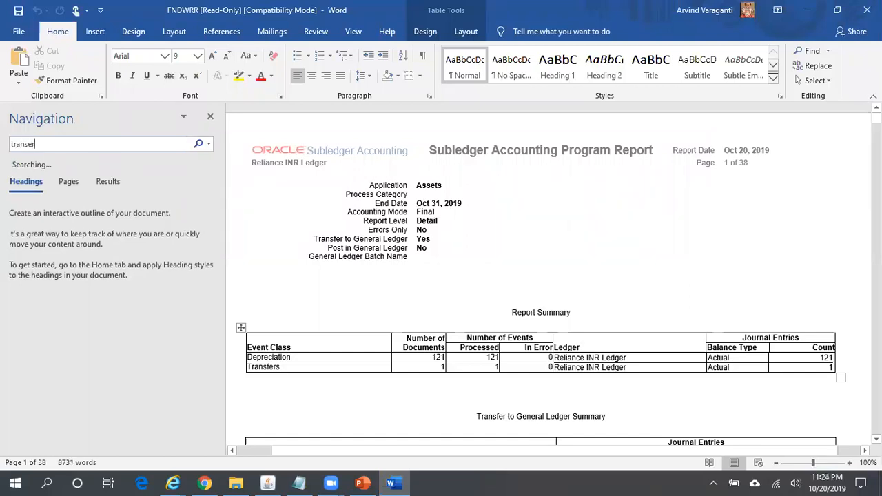
key("BackSpace")
key("BackSpace")
type("fer")
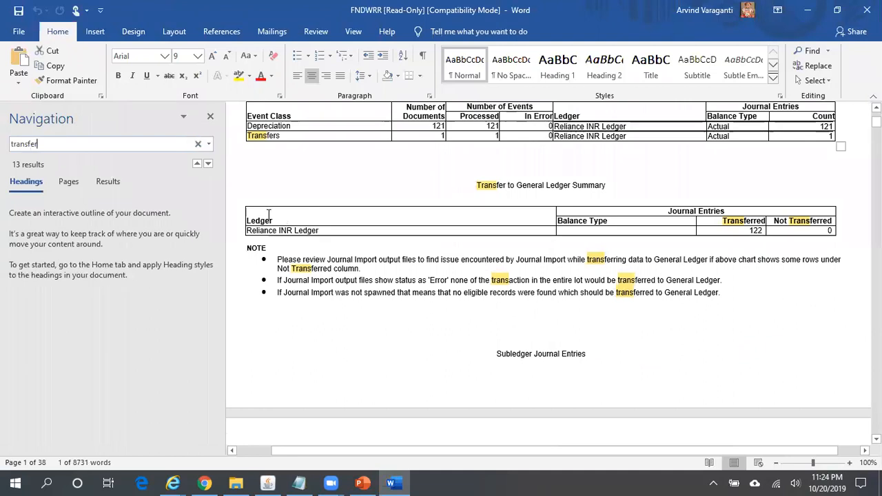
left_click(208, 165)
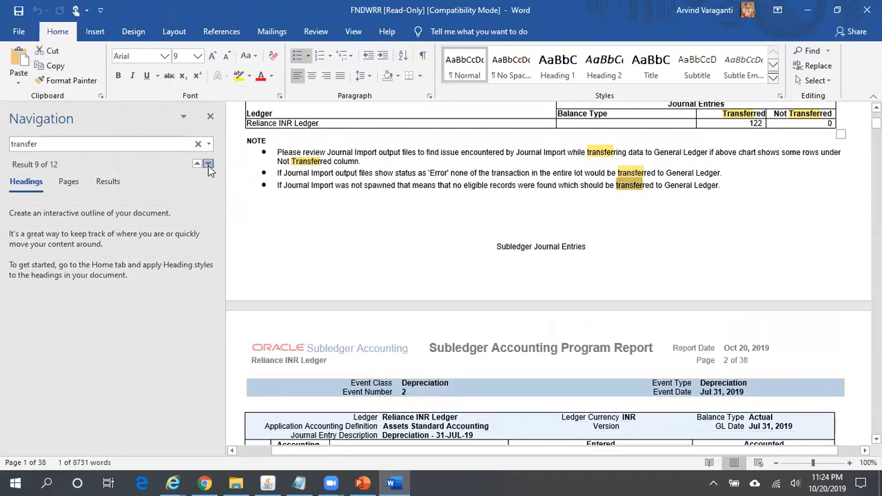
left_click(208, 165)
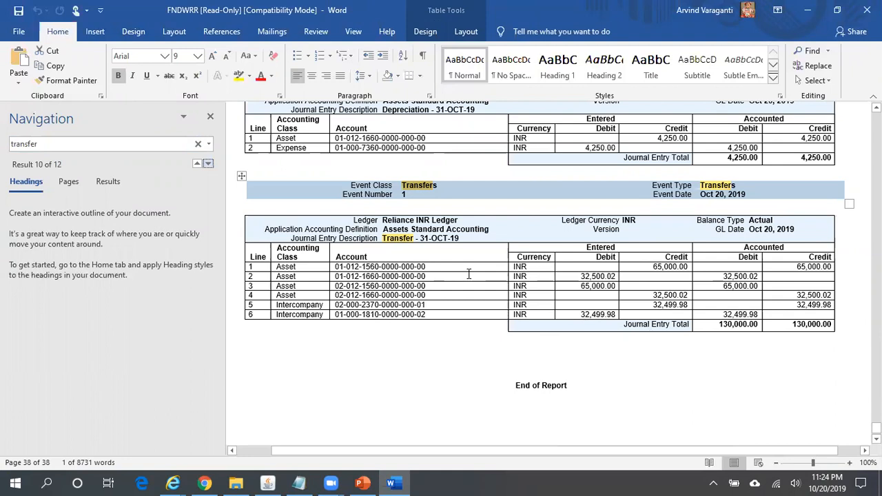
Step: Check the asset number in Notepad, return to Oracle Applications, refresh the requests and close the Requests window
left_click(299, 483)
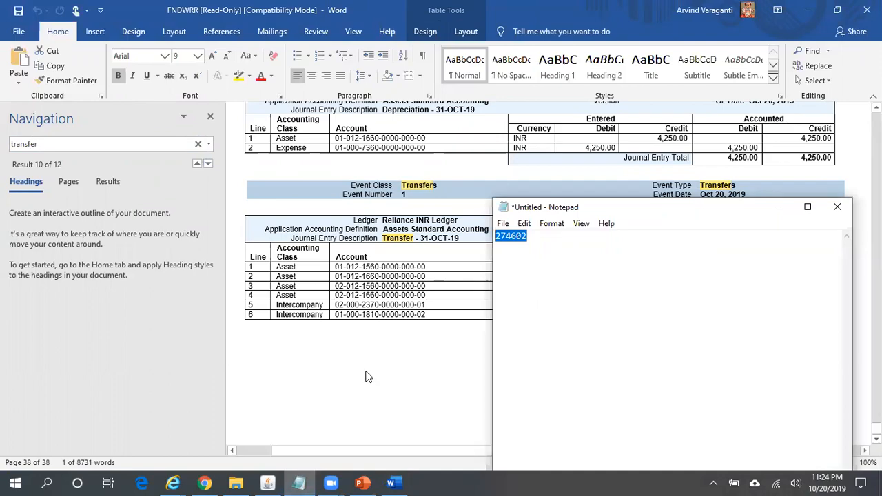
left_click(268, 482)
left_click(315, 103)
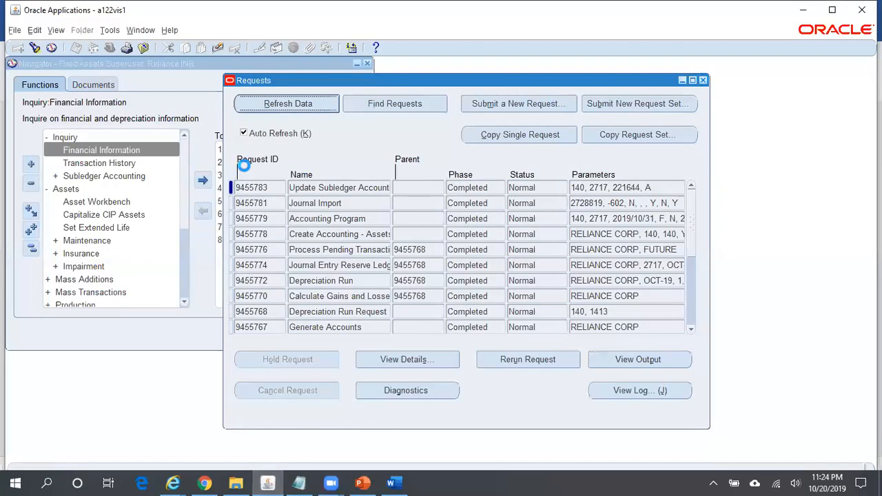
key("F4")
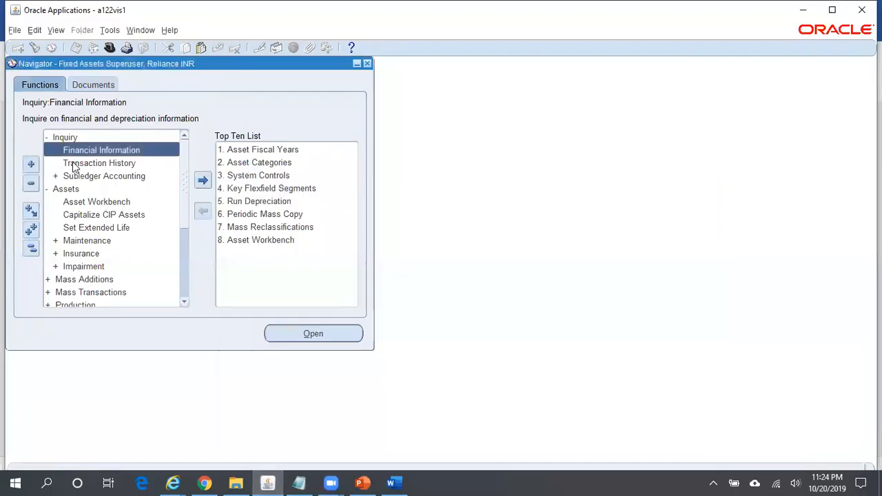
Step: Open the Transaction History inquiry and find the transactions of asset 274602 in the RELIANCE CORP book
left_click(31, 248)
double_click(98, 137)
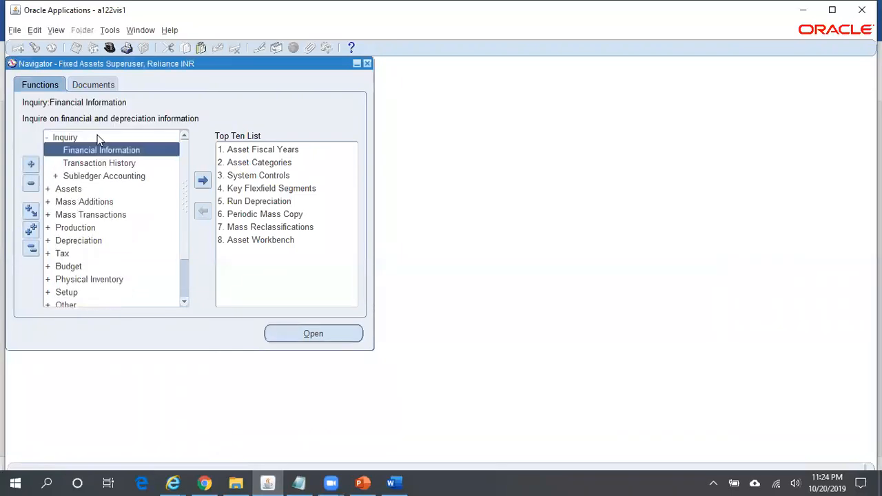
double_click(120, 163)
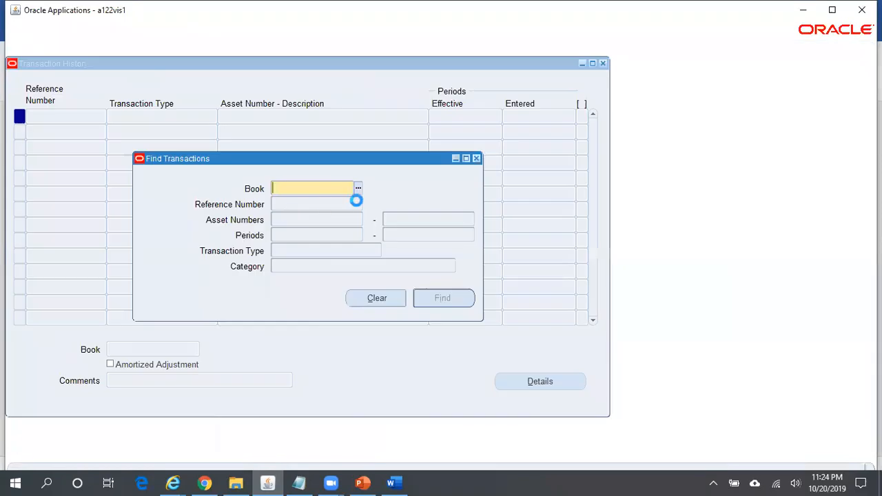
type("REL%COR")
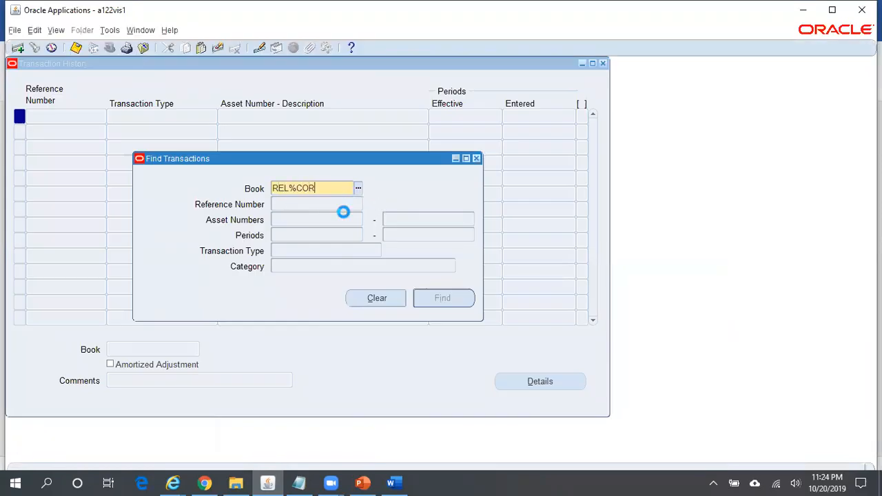
key("Tab")
left_click(344, 218)
type("274602")
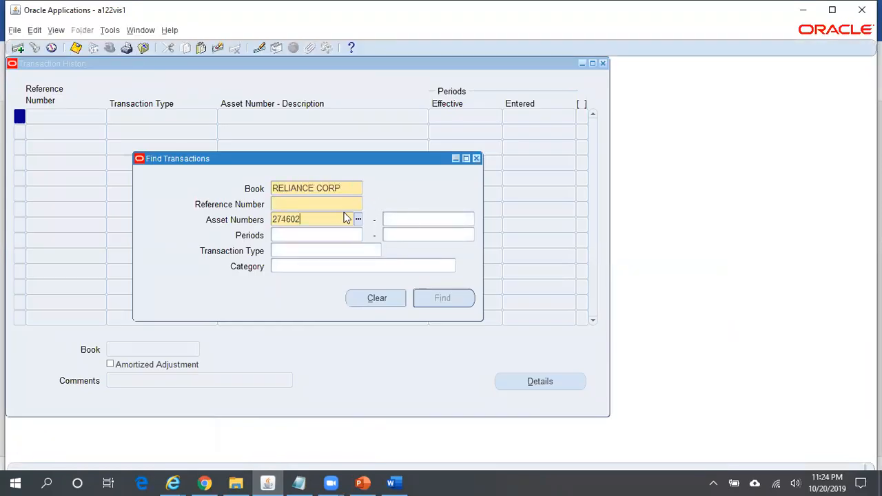
key("Tab")
left_click(440, 298)
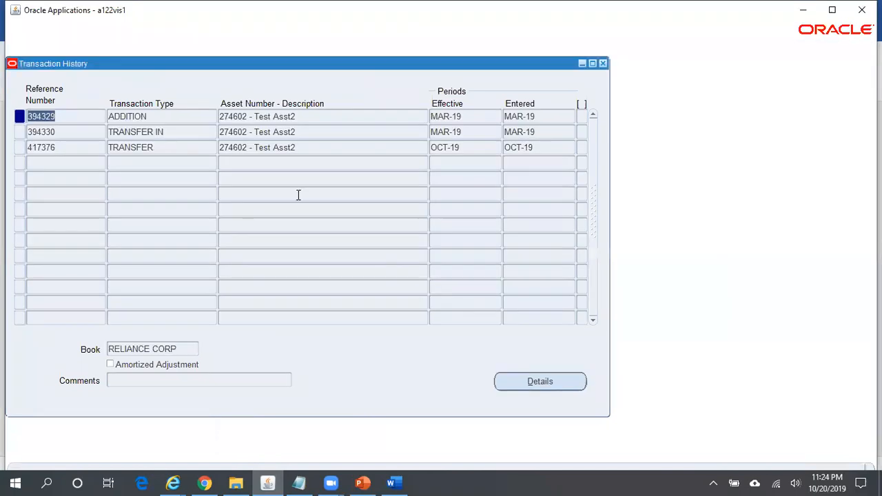
Step: View the details of the OCT-19 TRANSFER transaction, compare the two expense accounts and close the detail window
left_click(181, 149)
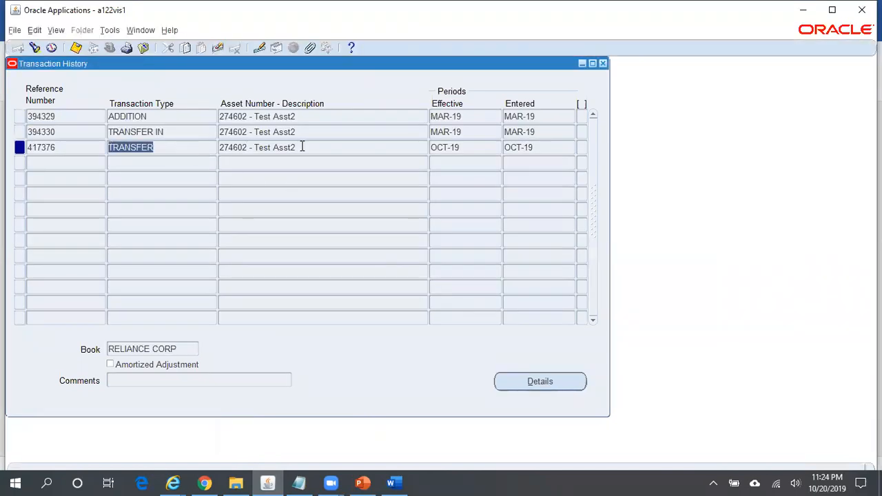
left_click(109, 31)
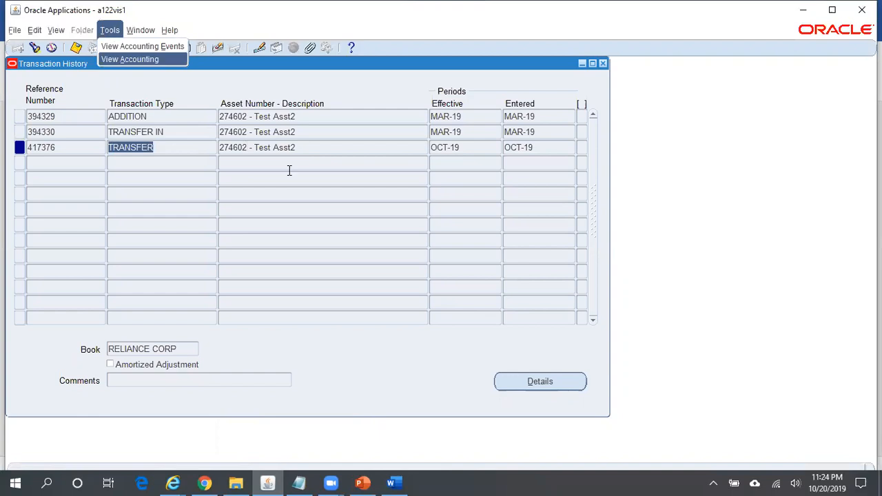
left_click(310, 147)
left_click(541, 381)
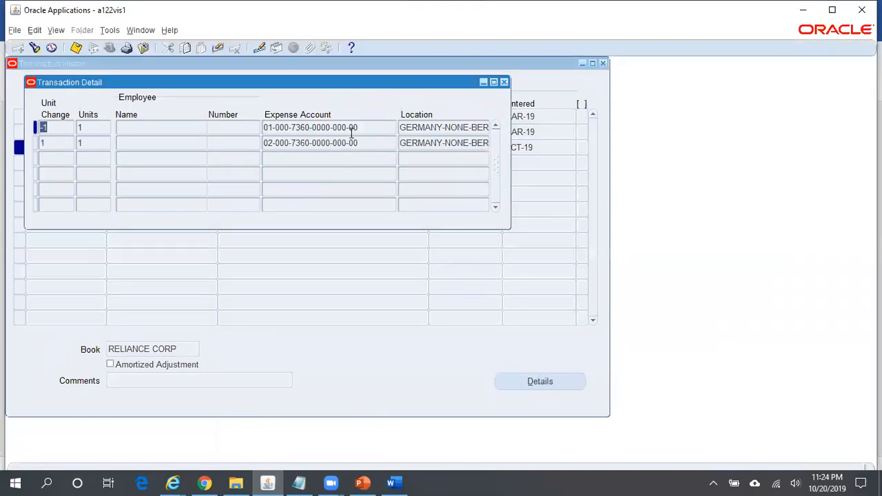
left_click(364, 128)
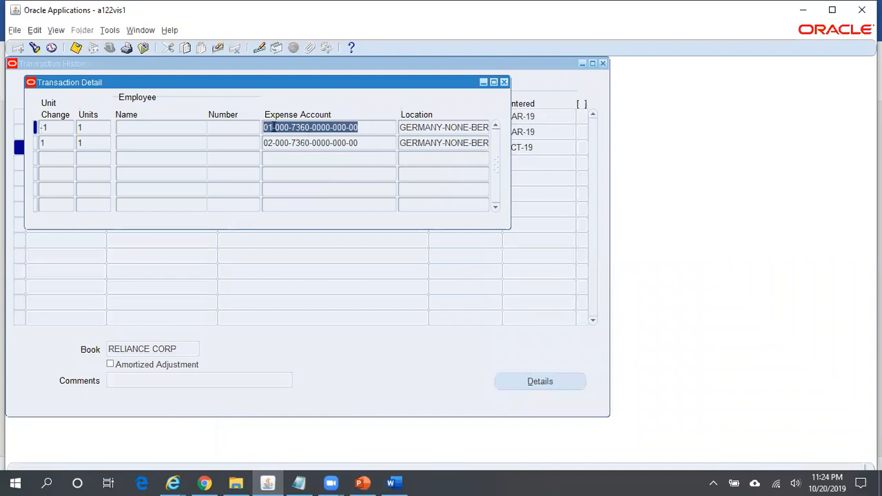
left_click(276, 143)
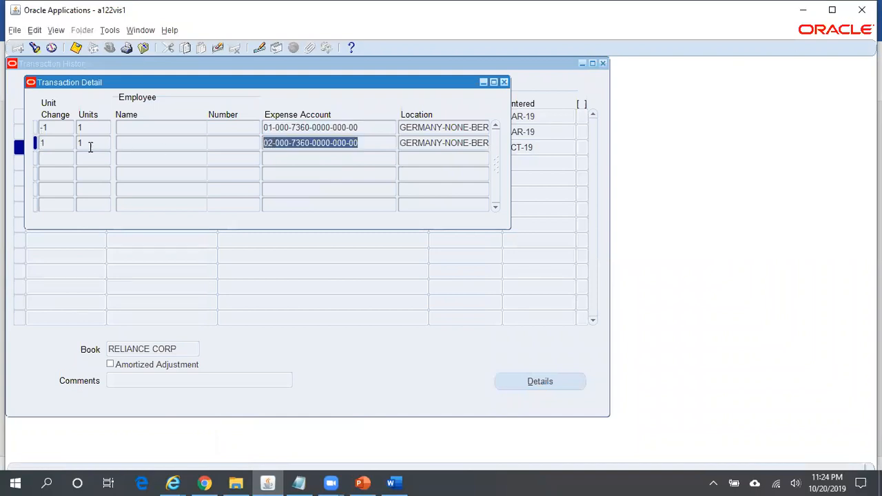
left_click(504, 82)
Step: View the accounting of the OCT-19 TRANSFER transaction and switch to its Subledger Journal Entry Lines page in Internet Explorer
left_click(111, 32)
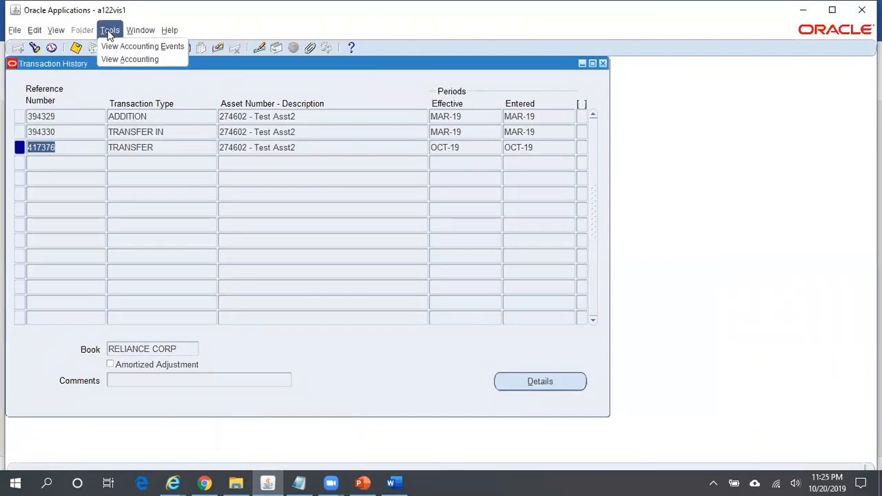
left_click(129, 59)
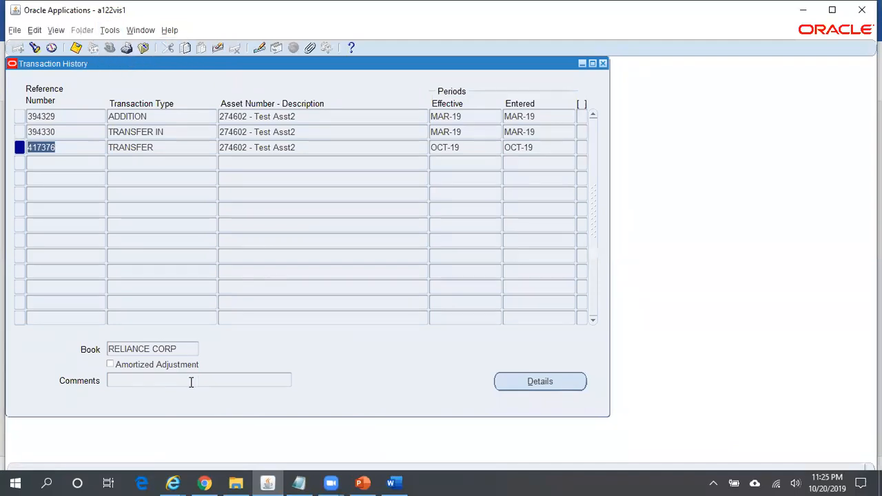
left_click(172, 482)
left_click(328, 429)
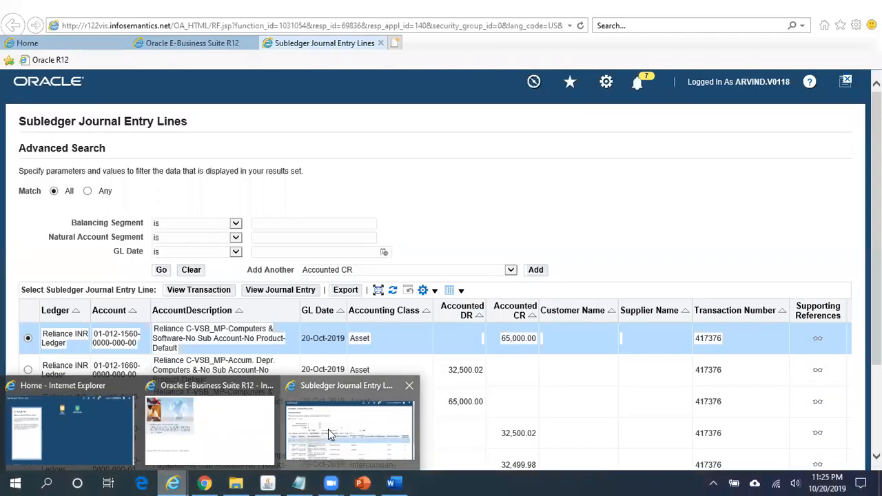
Step: Examine the journal lines, highlighting the company and intercompany segments in the accounts of the two Intercompany lines
scroll(441, 276, "down", 3)
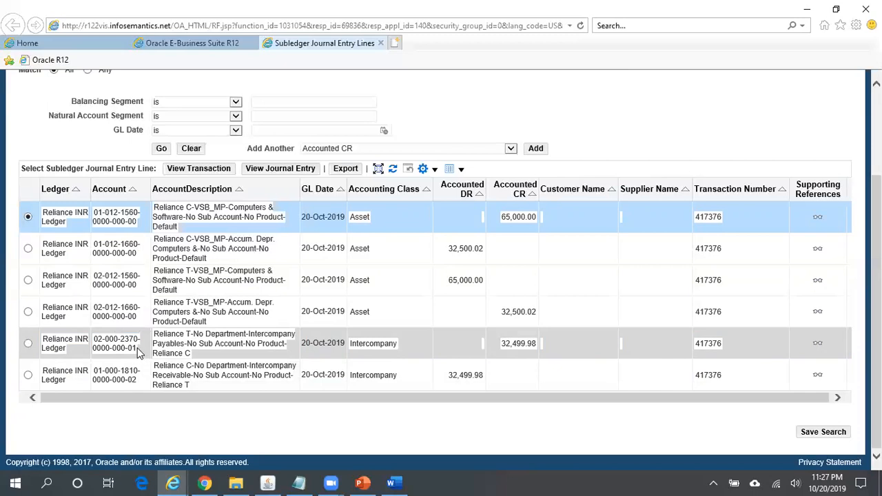
double_click(131, 349)
left_click(137, 359)
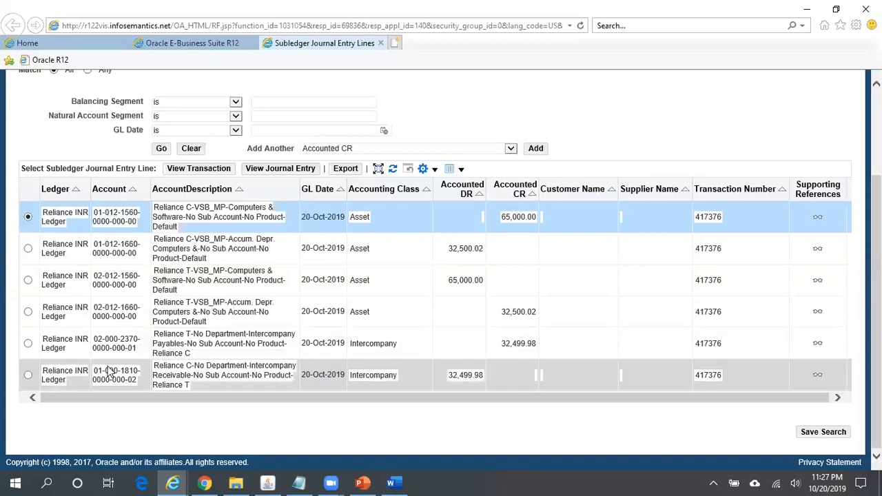
left_click_drag(102, 373, 91, 374)
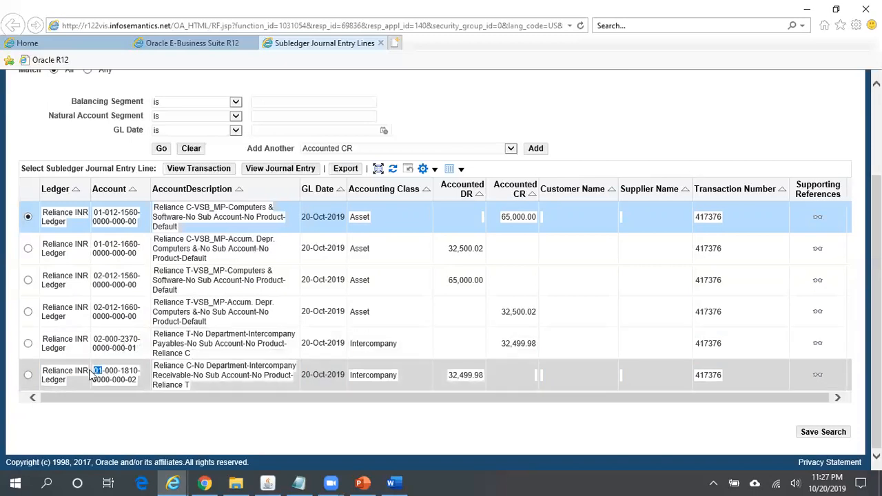
double_click(132, 379)
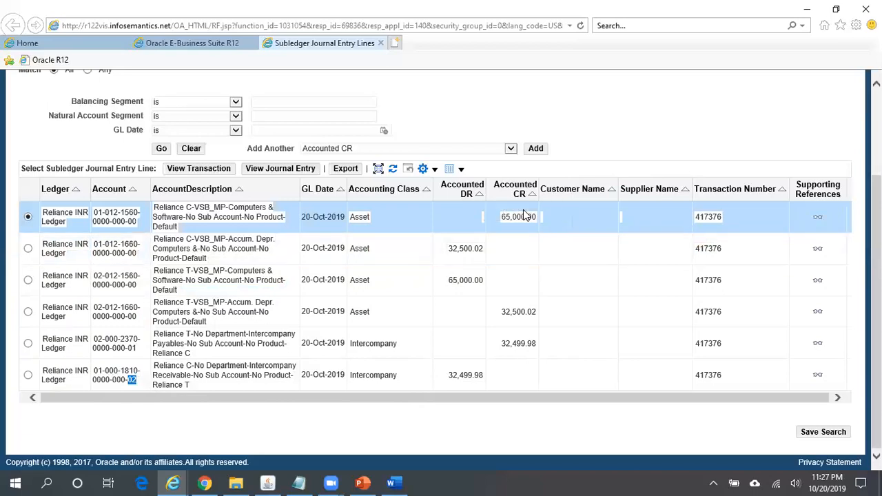
Step: Return to Oracle Applications, close Transaction History, find asset 274602 and open its financial information
left_click(269, 482)
left_click(602, 64)
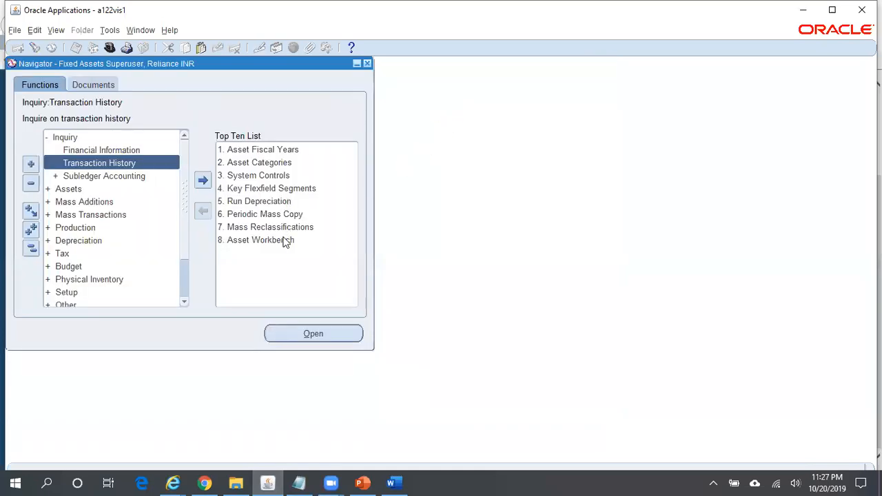
left_click(285, 241)
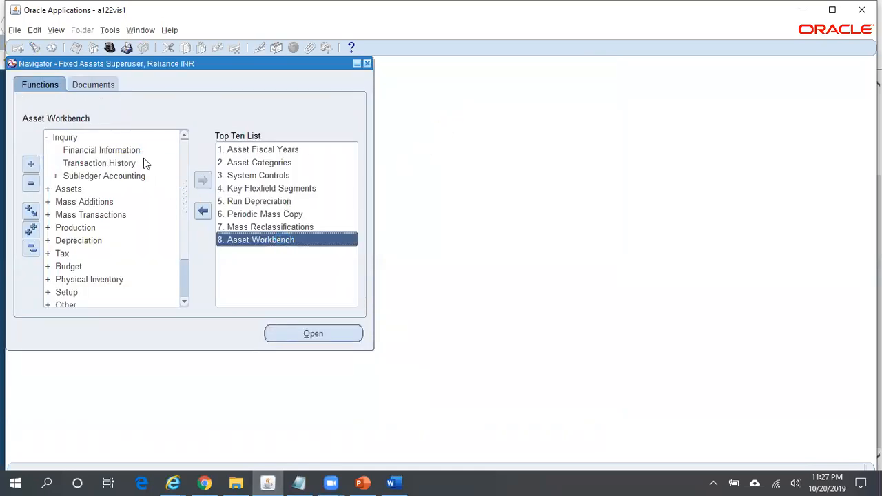
type("274602")
key("Return")
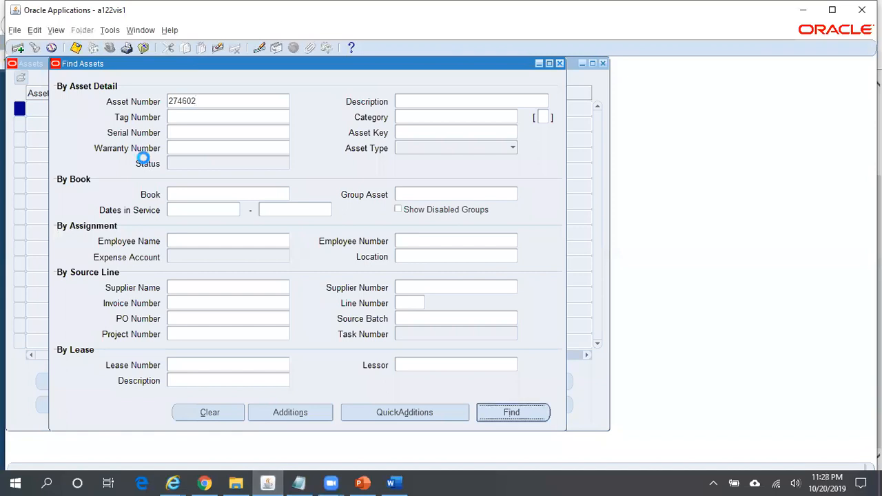
left_click(390, 402)
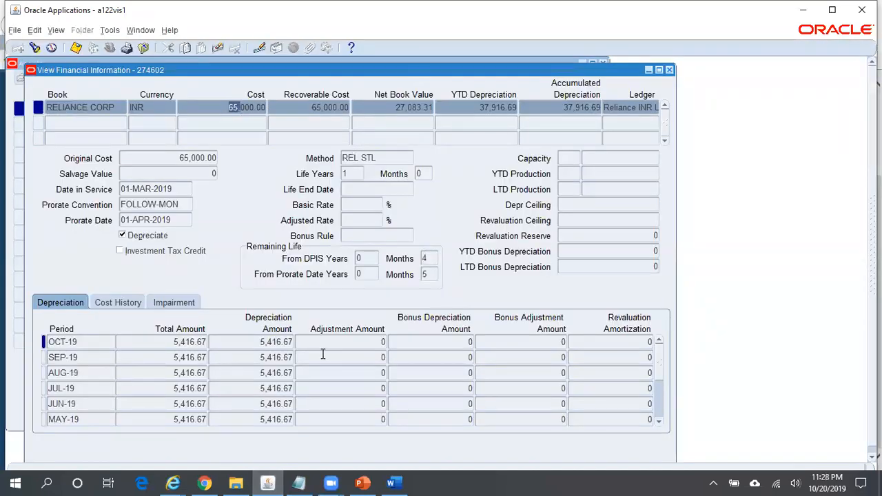
Step: Compare the asset's YTD depreciation and OCT-19 total amount in Oracle Applications with the transfer's subledger journal entry lines in Internet Explorer
key("alt+Tab")
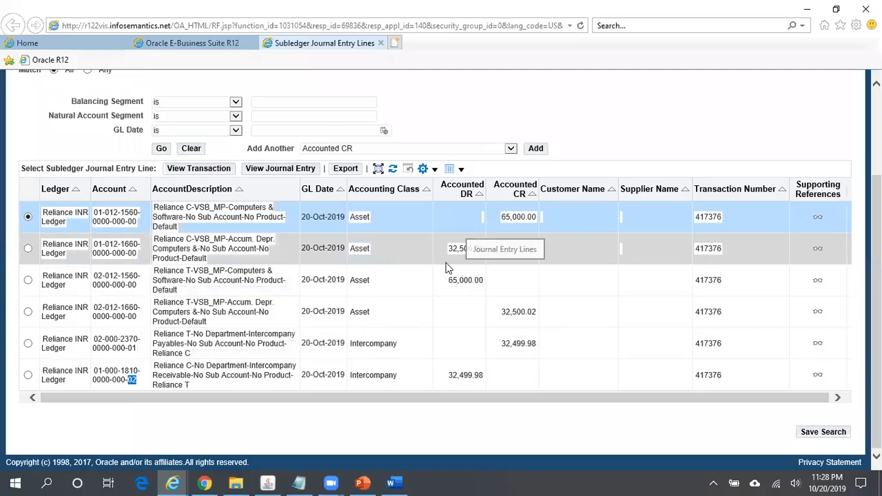
key("alt+Tab")
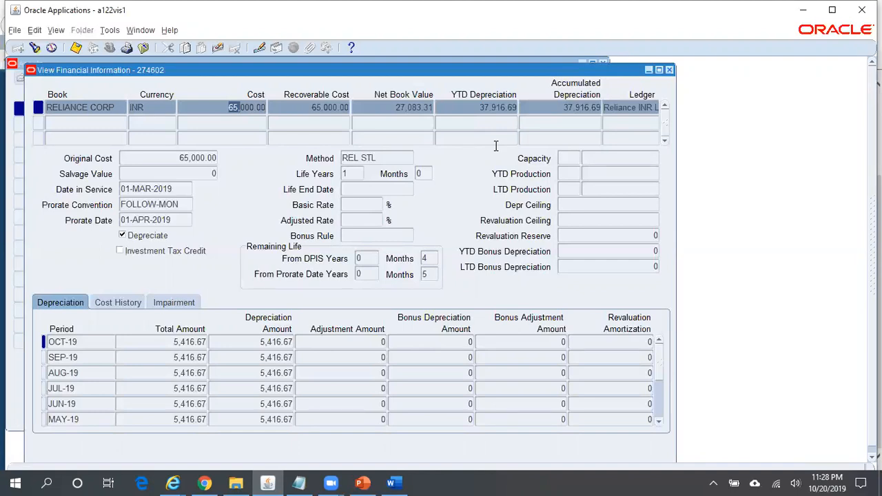
key("alt+Tab")
key("alt+Tab")
left_click(503, 108)
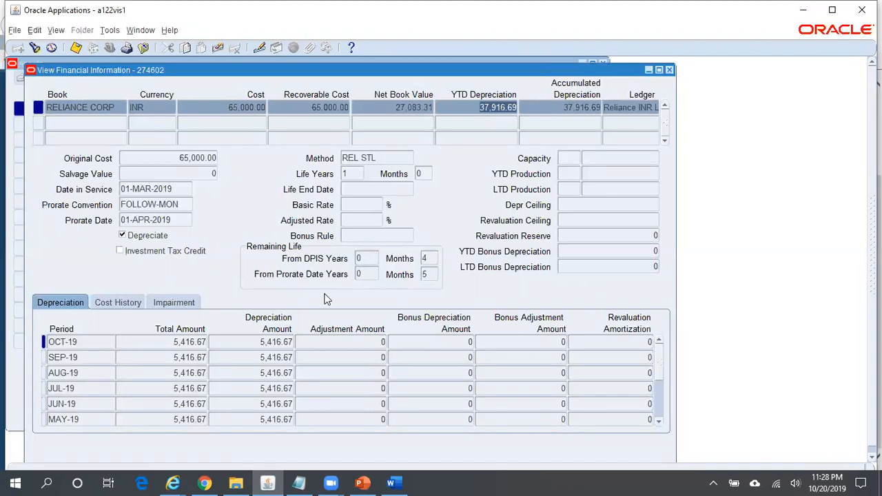
left_click_drag(175, 342, 193, 342)
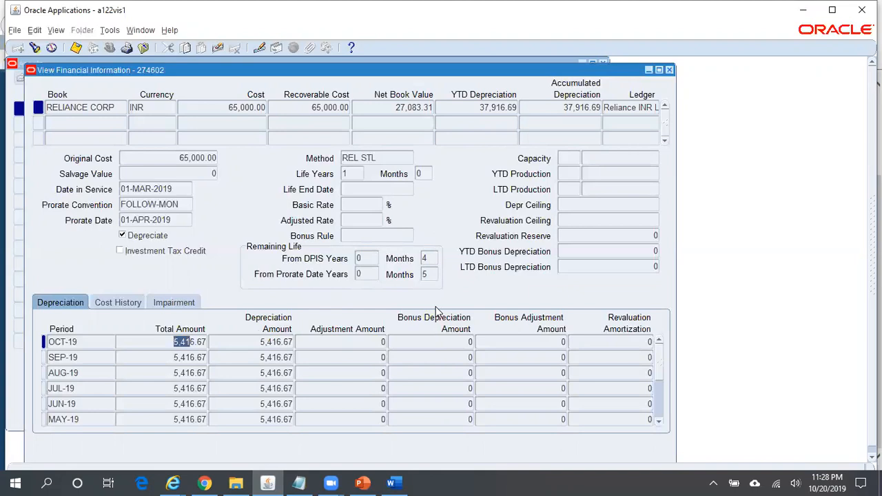
key("alt+Tab")
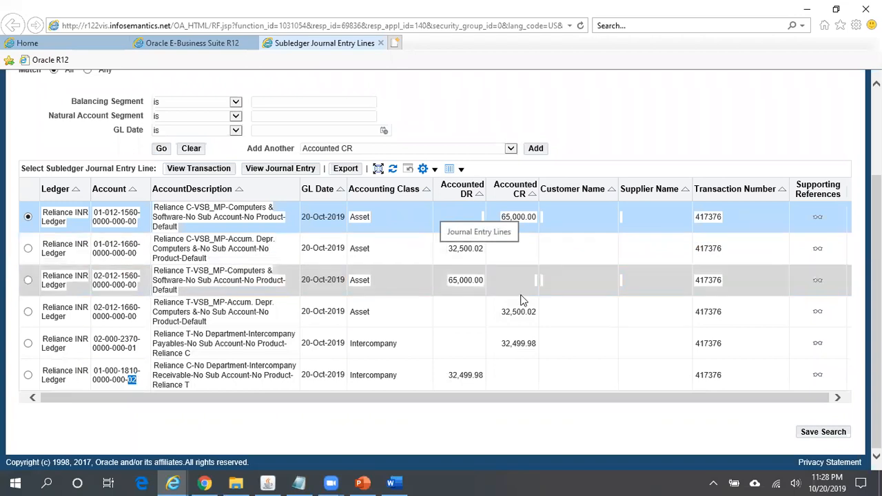
key("alt+Tab")
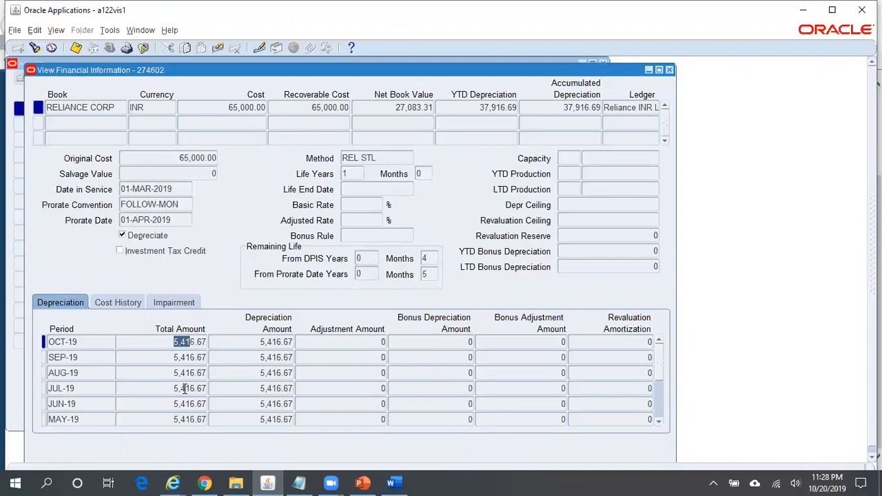
key("alt+Tab")
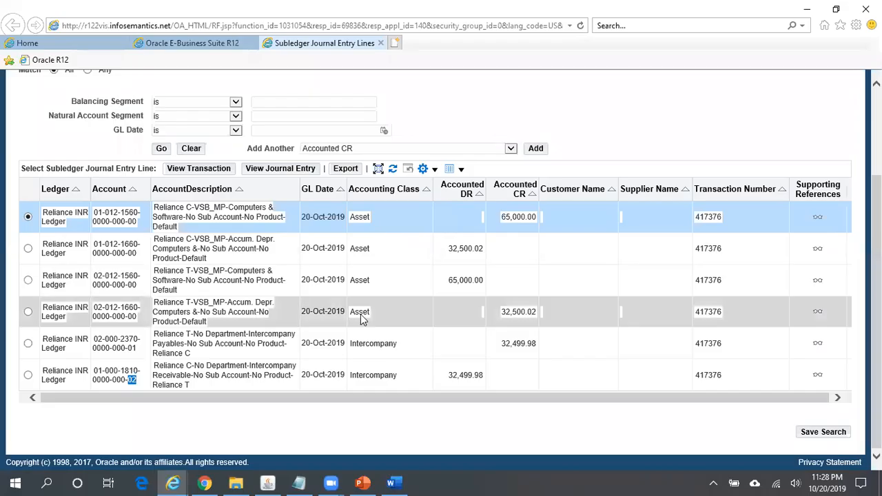